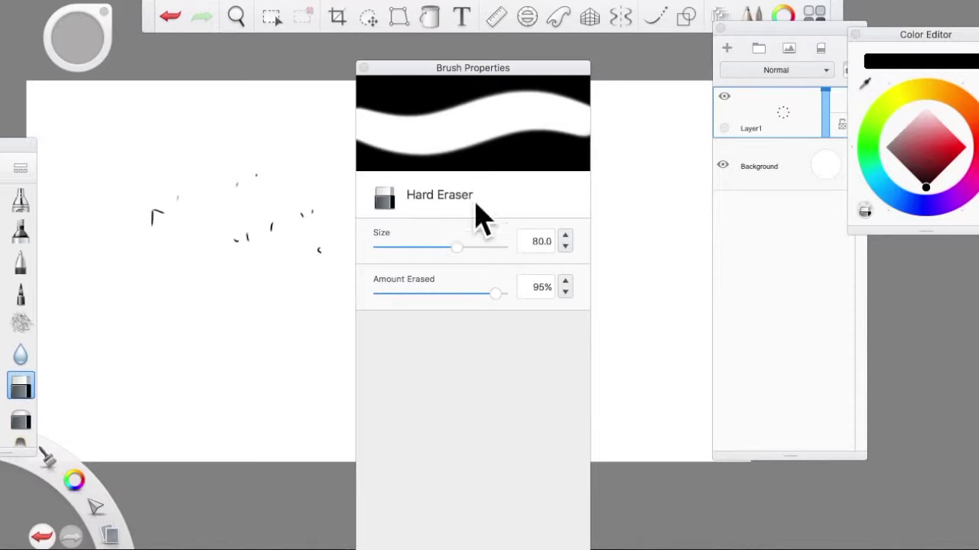
Step: Close the brush properties and hand-letter "I'm here to" in thick black strokes across the upper part of the canvas
click(363, 68)
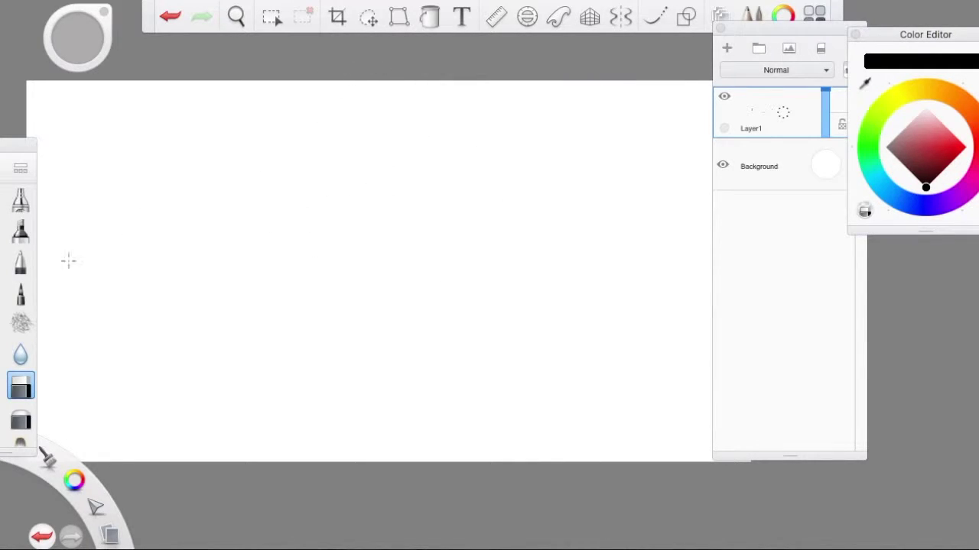
click(21, 260)
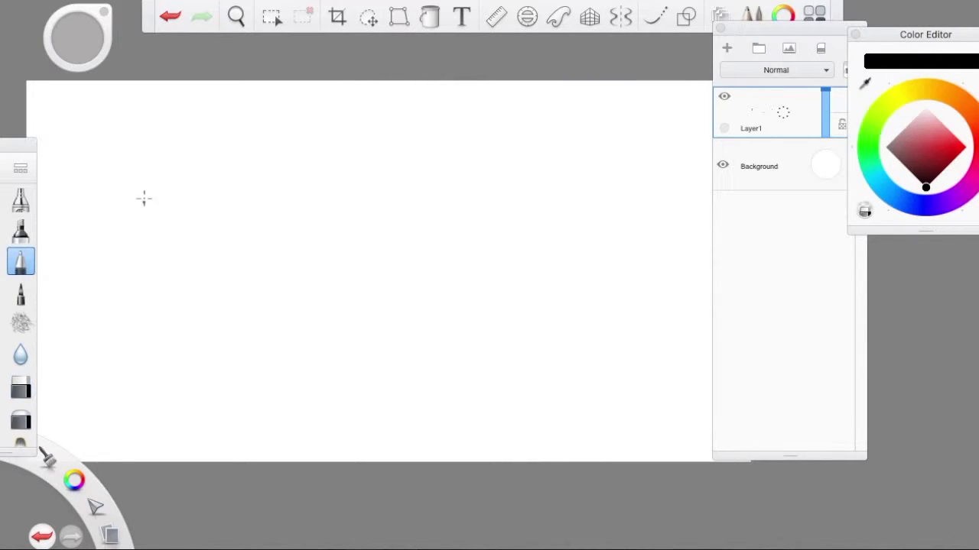
click(2, 294)
drag(182, 153, 179, 222)
drag(158, 164, 235, 157)
drag(157, 210, 224, 213)
drag(261, 150, 278, 169)
mouse_move(284, 211)
mouse_down()
mouse_move(302, 184)
mouse_move(332, 208)
mouse_up()
mouse_move(409, 146)
mouse_down()
mouse_move(393, 208)
mouse_move(528, 205)
mouse_up()
mouse_move(575, 144)
mouse_down()
mouse_move(565, 190)
mouse_move(616, 175)
mouse_up()
drag(604, 176, 619, 174)
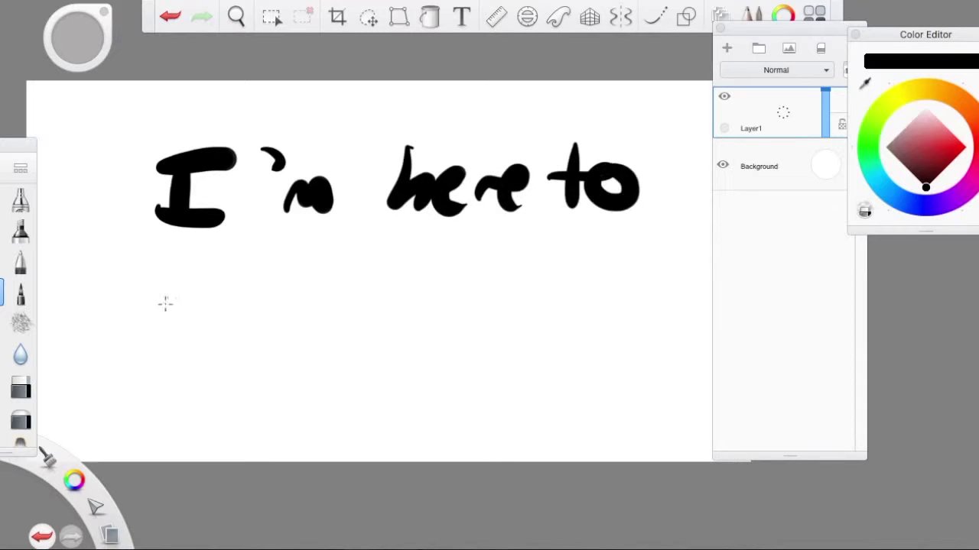
Step: Hand-letter "show you how" as the second line of the message, across the middle of the canvas
drag(138, 283, 141, 322)
mouse_move(175, 243)
mouse_down()
mouse_move(173, 305)
mouse_move(218, 305)
mouse_up()
mouse_move(244, 284)
mouse_down()
mouse_move(263, 301)
mouse_move(312, 266)
mouse_up()
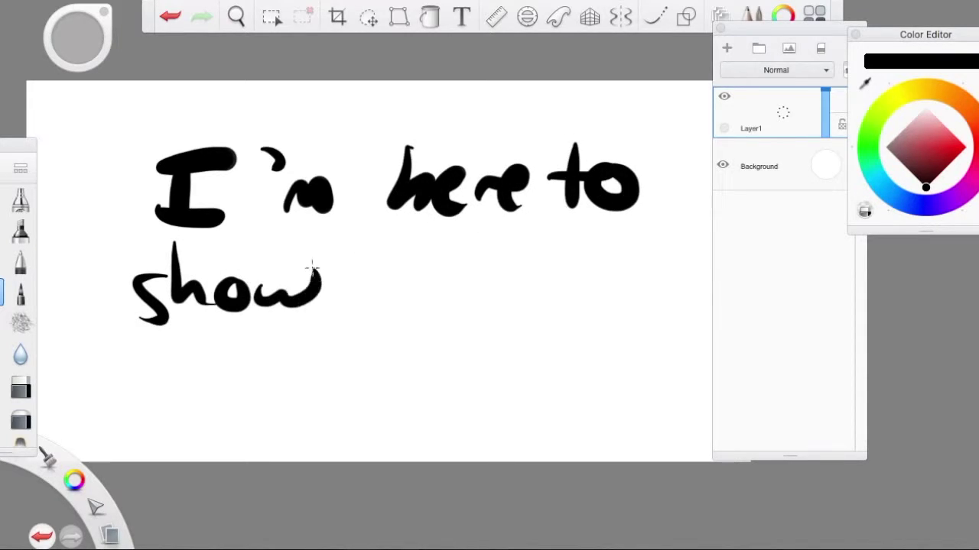
drag(372, 267, 382, 302)
mouse_move(405, 267)
mouse_down()
mouse_move(375, 327)
mouse_move(433, 274)
mouse_up()
drag(455, 275, 567, 289)
drag(586, 268, 606, 272)
mouse_move(617, 269)
mouse_down()
mouse_move(673, 269)
mouse_move(679, 246)
mouse_up()
Step: Hand-letter "to draw a cat!" as the third line of the message, near the lower edge of the canvas
mouse_move(101, 353)
mouse_down()
mouse_move(97, 404)
mouse_move(103, 386)
mouse_up()
drag(126, 379, 149, 391)
drag(230, 380, 226, 405)
drag(223, 340, 237, 410)
drag(237, 386, 271, 379)
drag(275, 378, 357, 391)
drag(432, 372, 442, 407)
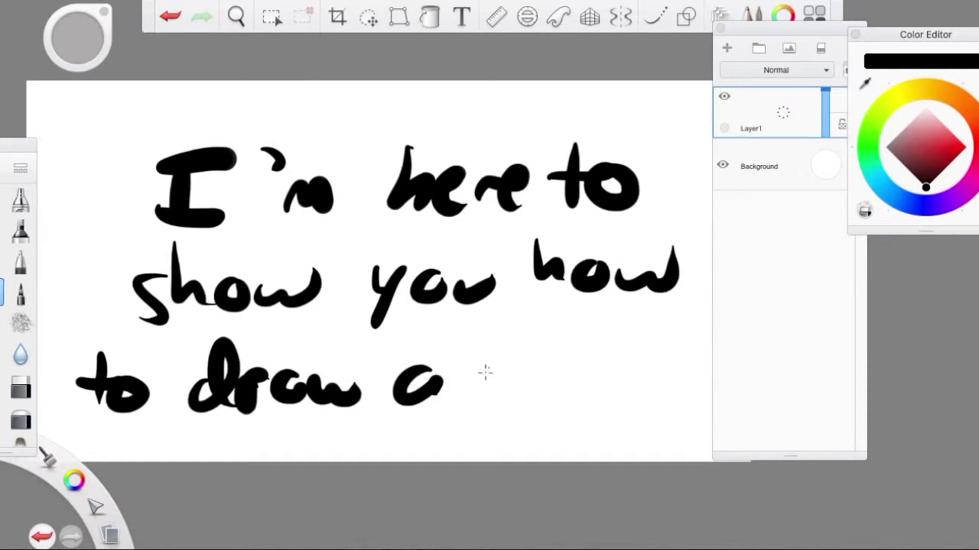
mouse_move(500, 386)
mouse_down()
mouse_move(570, 380)
mouse_move(604, 338)
mouse_move(610, 393)
mouse_up()
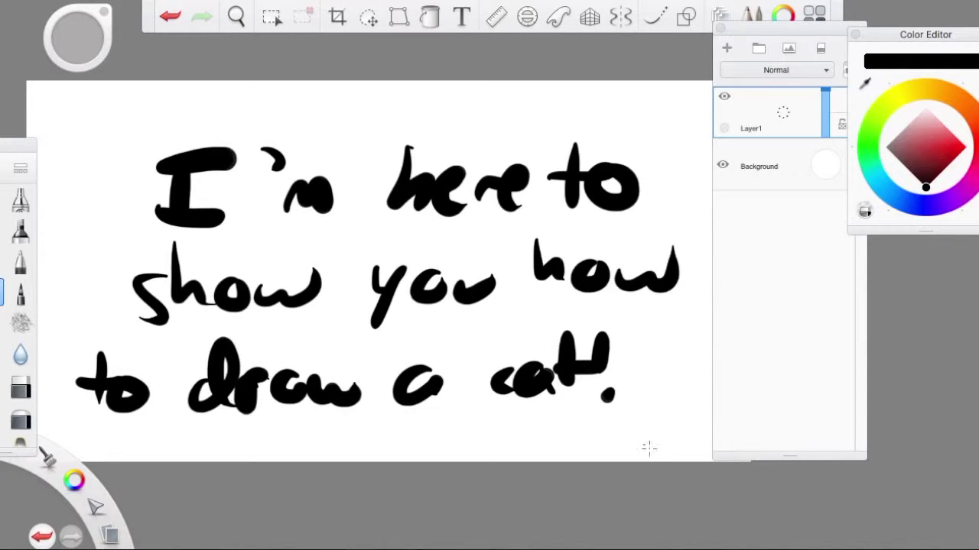
Step: Erase the whole three-line message from Layer1 with the Hard Eraser
click(21, 388)
mouse_move(81, 378)
mouse_down()
mouse_move(204, 333)
mouse_move(155, 379)
mouse_move(102, 387)
mouse_move(142, 419)
mouse_move(533, 363)
mouse_move(567, 393)
mouse_move(445, 403)
mouse_move(546, 292)
mouse_move(731, 276)
mouse_move(366, 289)
mouse_move(206, 273)
mouse_move(660, 194)
mouse_move(167, 209)
mouse_move(436, 117)
mouse_move(354, 109)
mouse_move(5, 179)
mouse_up()
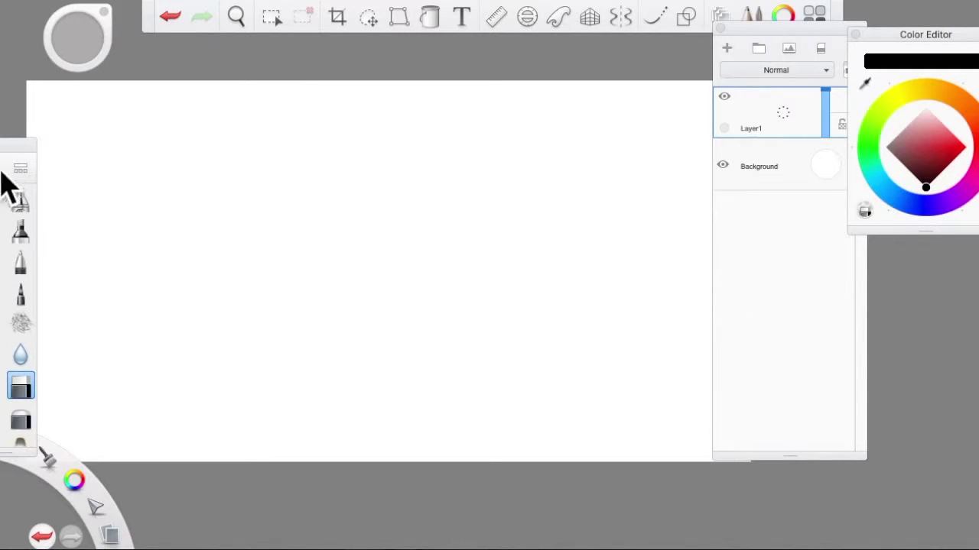
Step: Hand-letter "Enjoy!" in large black slanted-tip strokes across the canvas and erase it again
click(17, 200)
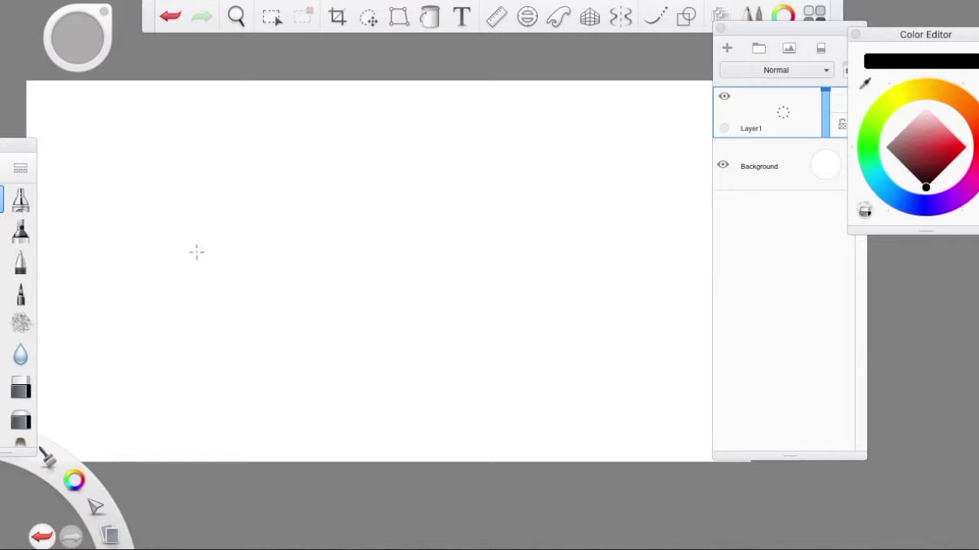
click(18, 266)
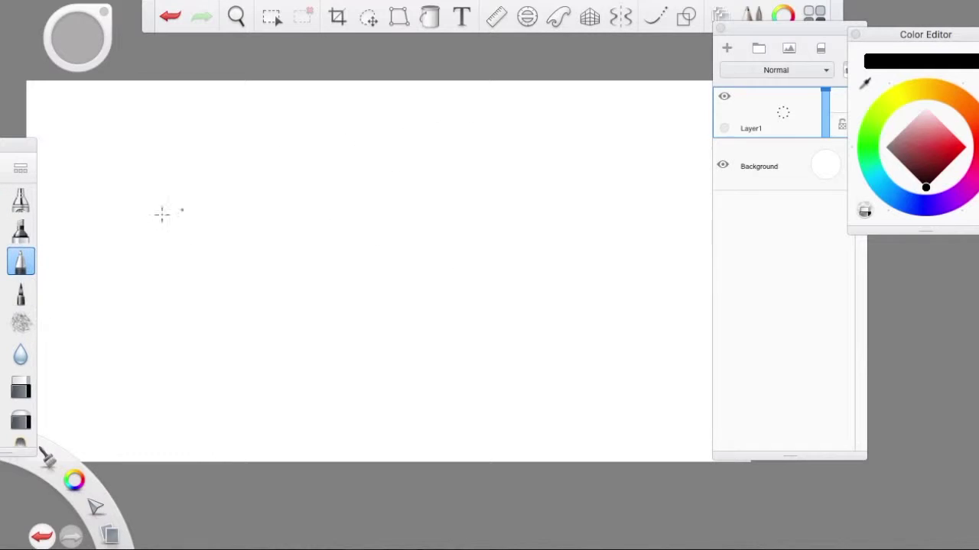
mouse_move(184, 149)
mouse_down()
mouse_move(161, 253)
mouse_move(253, 231)
mouse_up()
drag(181, 184, 256, 163)
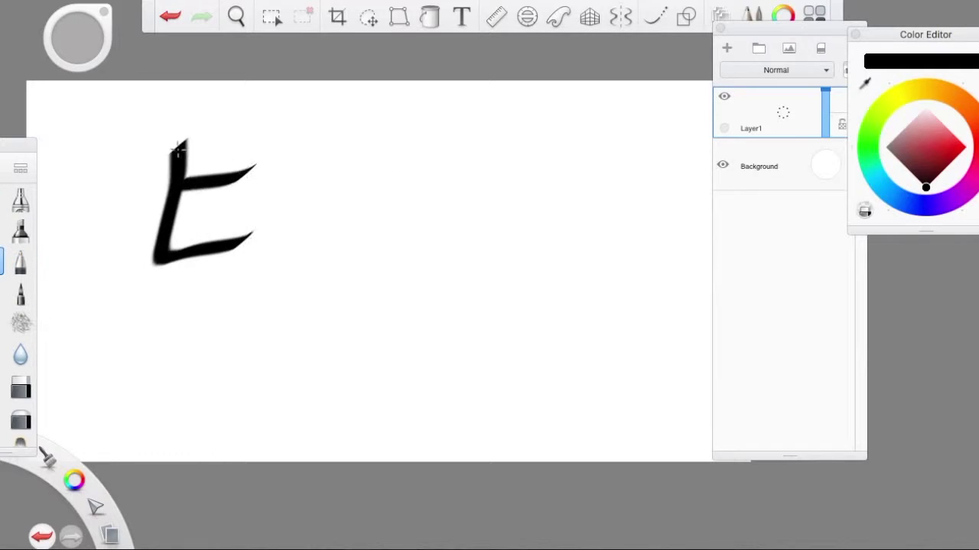
drag(175, 142, 286, 126)
drag(260, 256, 364, 233)
mouse_move(383, 197)
mouse_down()
mouse_move(385, 258)
mouse_move(330, 294)
mouse_up()
drag(373, 180, 391, 157)
mouse_move(440, 195)
mouse_down()
mouse_move(467, 203)
mouse_move(543, 187)
mouse_up()
drag(539, 195, 457, 297)
drag(594, 129, 581, 209)
drag(563, 234, 575, 223)
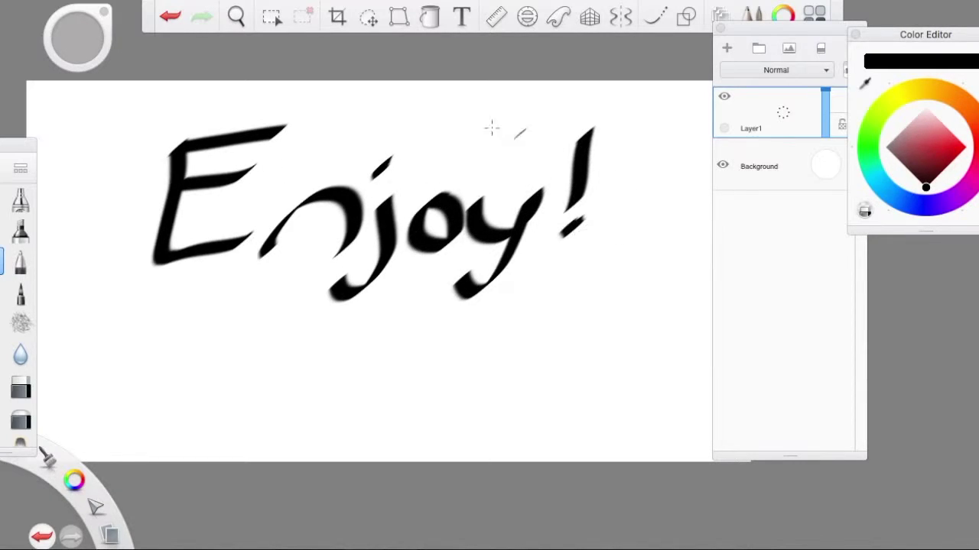
click(25, 388)
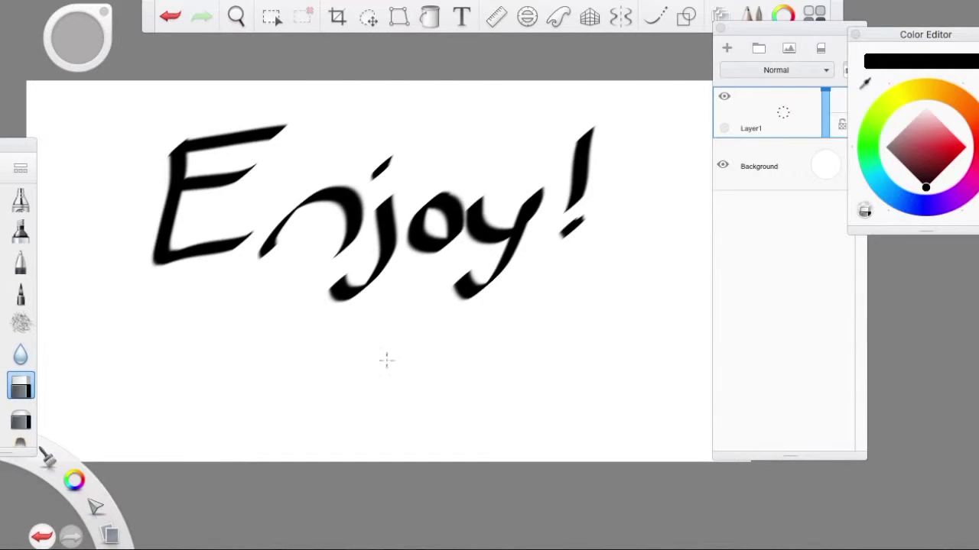
mouse_move(612, 111)
mouse_down()
mouse_move(585, 147)
mouse_move(590, 225)
mouse_move(561, 290)
mouse_move(462, 344)
mouse_move(451, 301)
mouse_move(560, 187)
mouse_move(411, 217)
mouse_move(523, 224)
mouse_move(306, 289)
mouse_move(514, 259)
mouse_move(193, 266)
mouse_move(386, 222)
mouse_move(240, 227)
mouse_move(226, 201)
mouse_move(441, 127)
mouse_move(182, 142)
mouse_up()
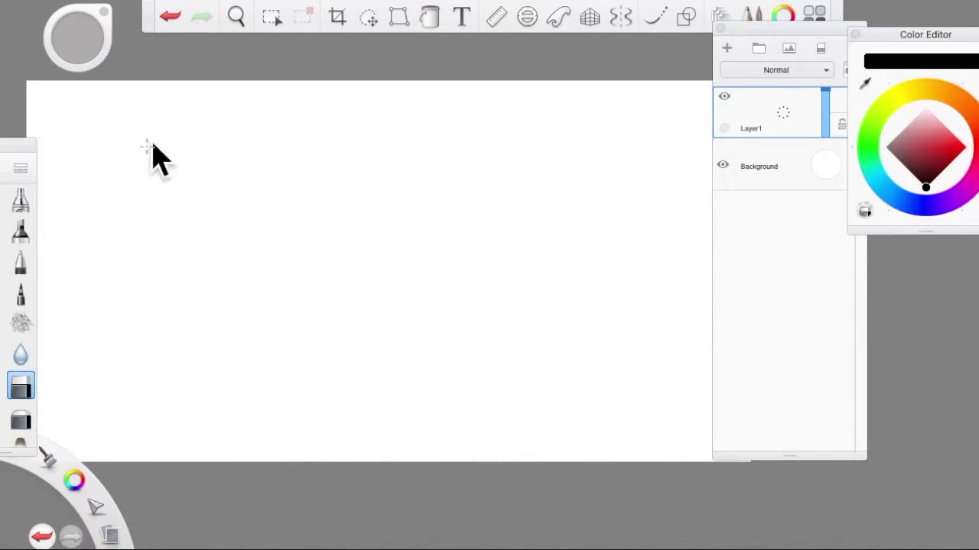
click(16, 205)
mouse_move(413, 186)
mouse_down()
mouse_move(443, 224)
mouse_move(432, 123)
mouse_up()
click(170, 16)
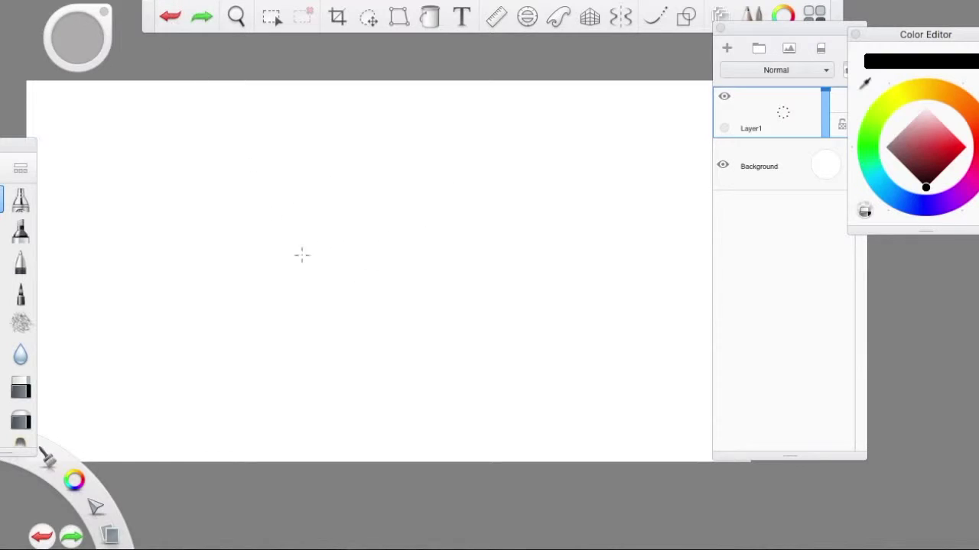
mouse_move(356, 175)
mouse_down()
mouse_move(445, 149)
mouse_move(471, 179)
mouse_move(466, 214)
mouse_up()
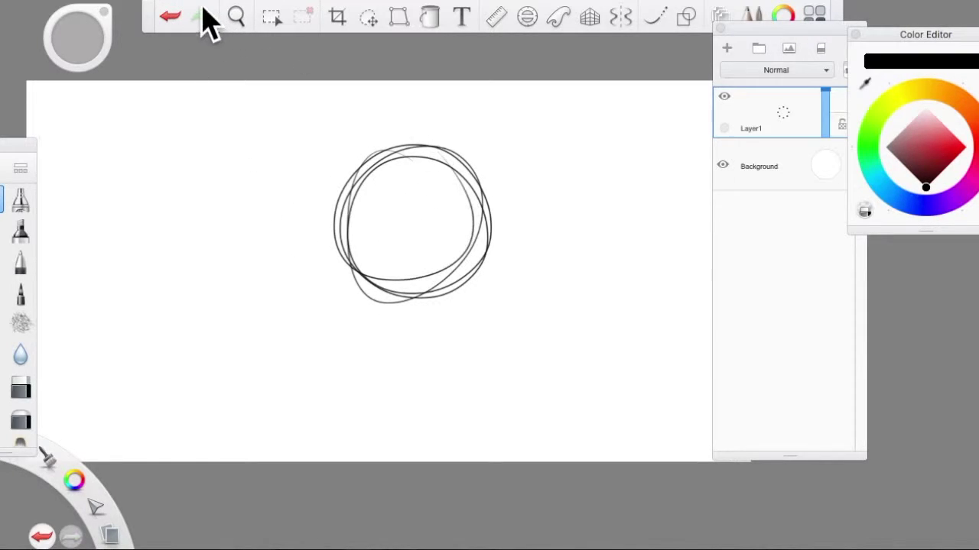
click(169, 16)
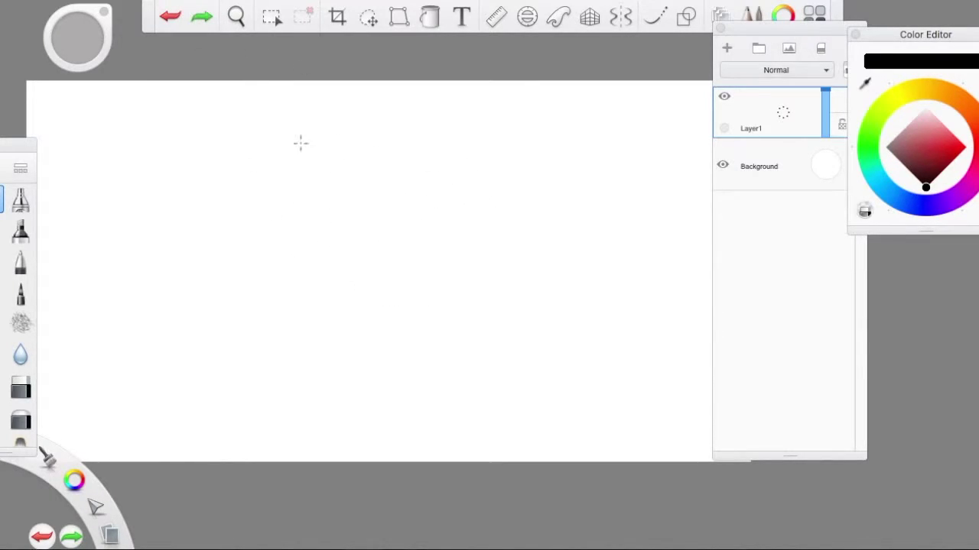
Step: Sketch a rough head circle of overlapping thin strokes in the upper middle of the canvas and caption it "Make a circle"
mouse_move(394, 142)
mouse_down()
mouse_move(389, 115)
mouse_move(424, 98)
mouse_move(443, 241)
mouse_move(483, 149)
mouse_move(383, 237)
mouse_move(412, 103)
mouse_up()
drag(252, 143, 280, 139)
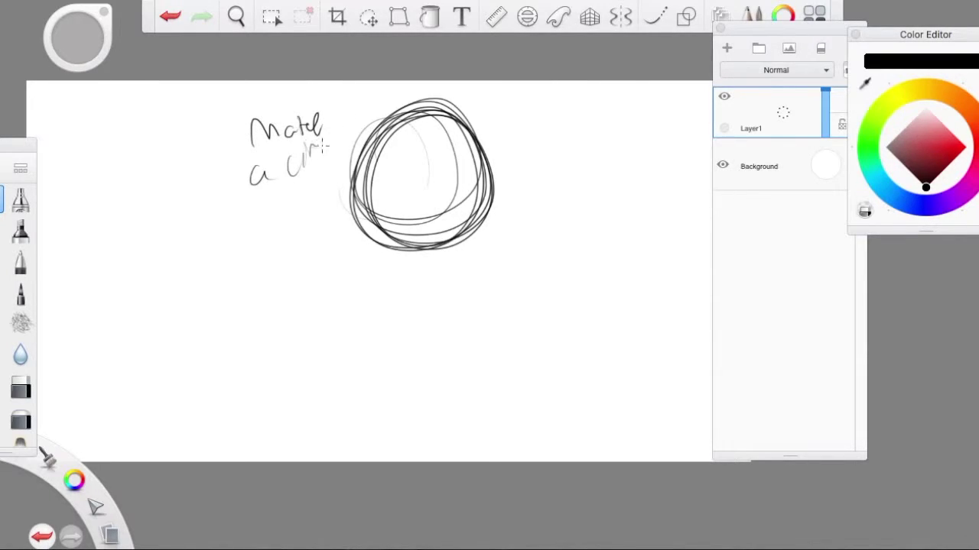
Step: Erase the caption beside the head circle and add a second layer above Layer1
click(21, 386)
mouse_move(258, 177)
mouse_down()
mouse_move(253, 115)
mouse_move(298, 120)
mouse_move(304, 133)
mouse_up()
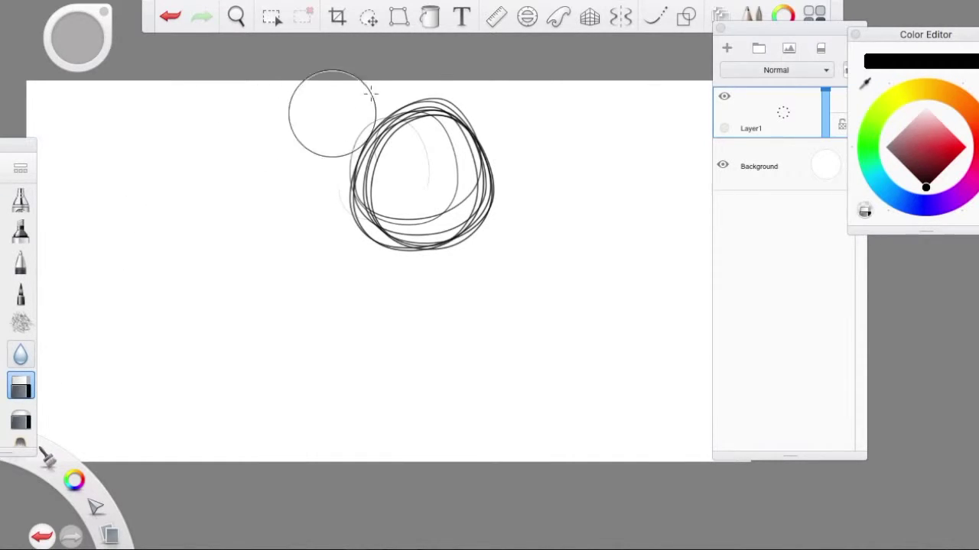
mouse_move(769, 125)
mouse_down()
mouse_move(772, 42)
mouse_move(775, 53)
mouse_up()
Step: Sketch a cross of one vertical and one horizontal guideline inside the head circle on Layer1
click(761, 169)
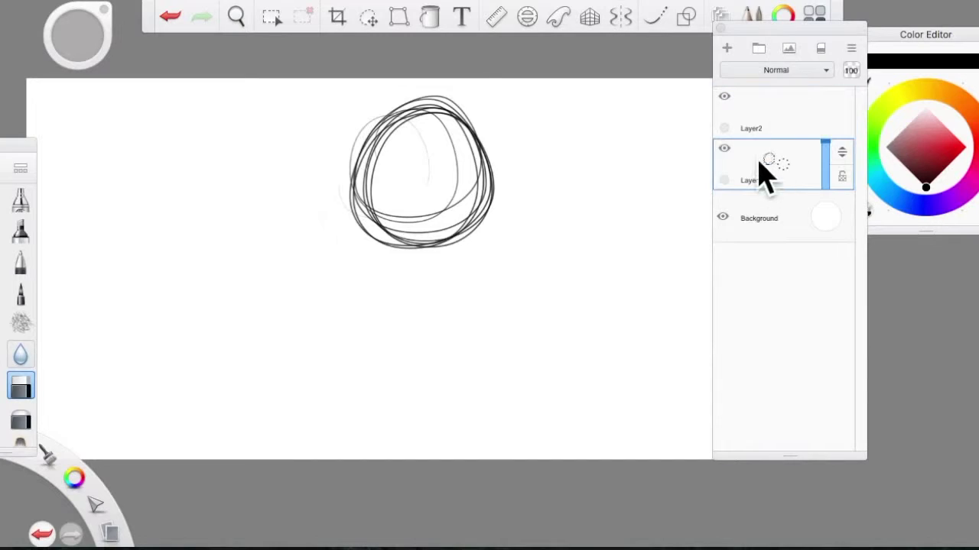
click(17, 202)
mouse_move(430, 133)
mouse_down()
mouse_move(425, 169)
mouse_move(386, 191)
mouse_move(459, 190)
mouse_up()
Step: Write a caption starting with "Make a t" beside the head circle on Layer2 and erase it
click(803, 120)
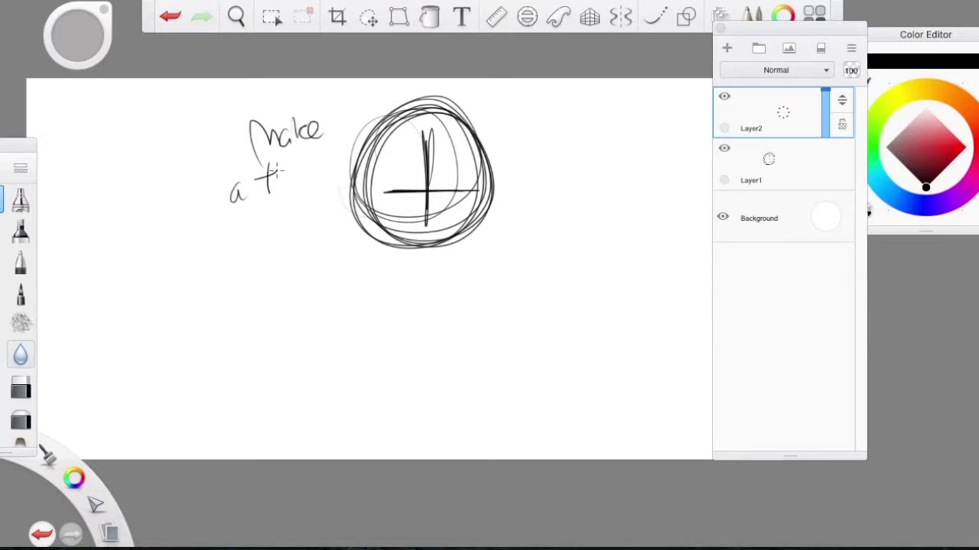
click(21, 388)
mouse_move(229, 192)
mouse_down()
mouse_move(299, 100)
mouse_move(256, 166)
mouse_up()
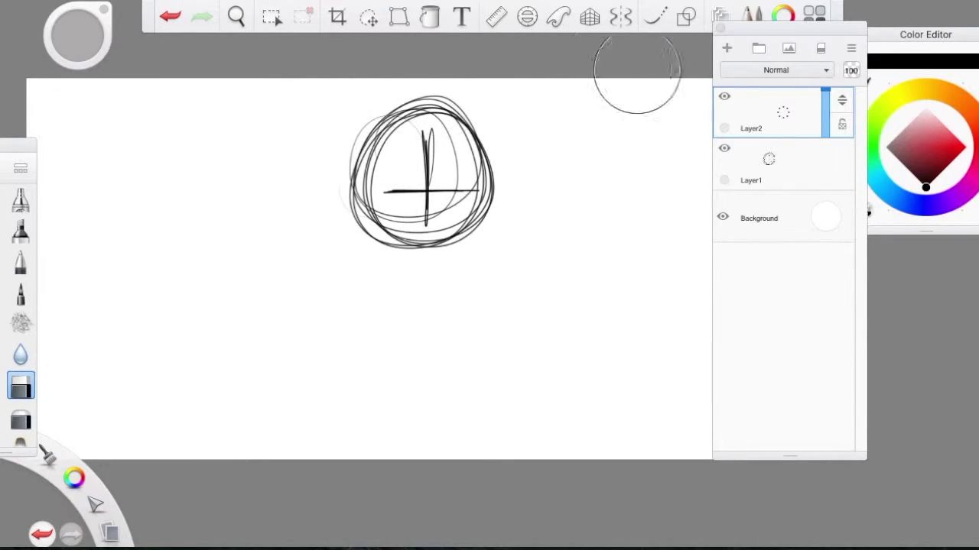
Step: Sketch a smaller body circle directly beneath the head circle on Layer1, touching its lower edge
click(780, 166)
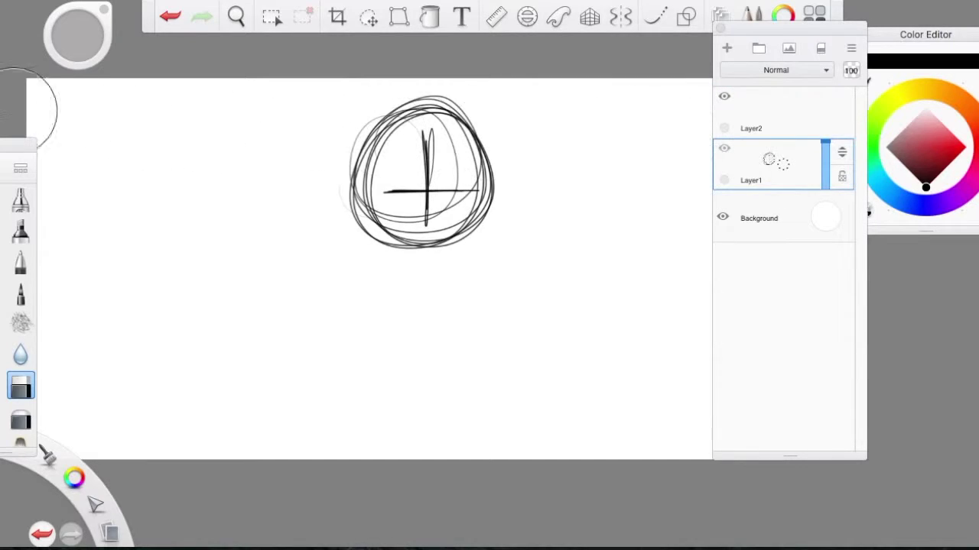
click(17, 201)
mouse_move(410, 246)
mouse_down()
mouse_move(452, 268)
mouse_move(396, 285)
mouse_move(431, 241)
mouse_up()
Step: Write the caption "Make a smaller circle" beside the body circle on Layer2 and erase it
click(753, 126)
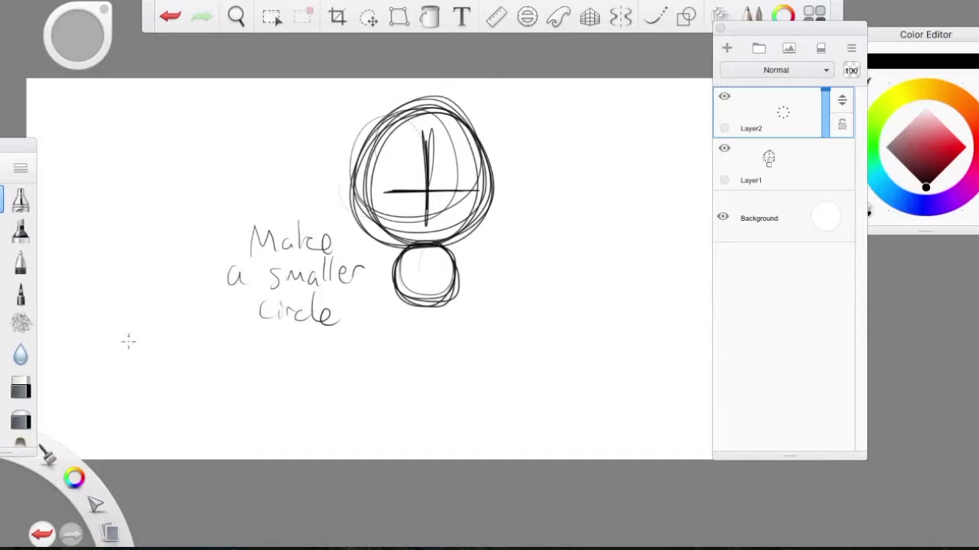
click(21, 386)
mouse_move(282, 295)
mouse_down()
mouse_move(356, 299)
mouse_move(379, 202)
mouse_up()
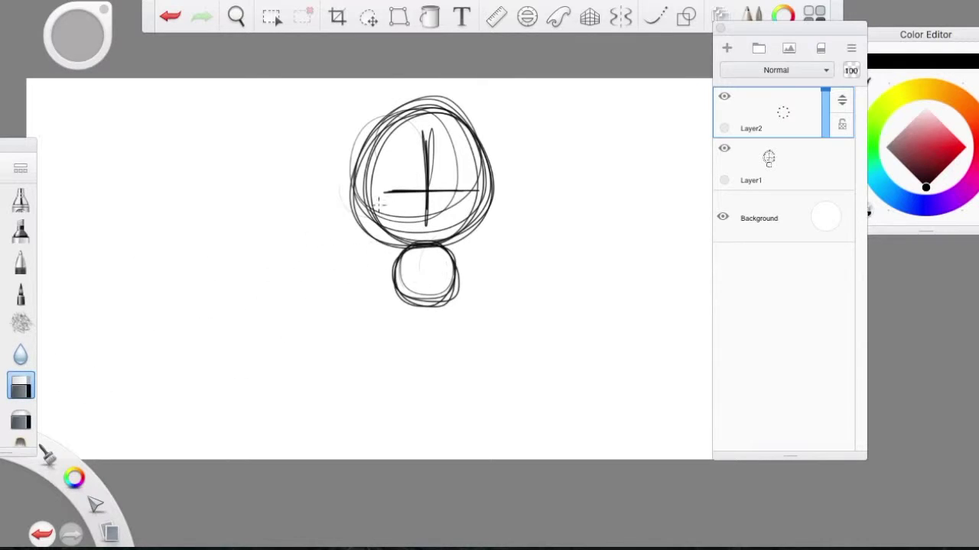
Step: Sketch two near-vertical leg lines downward from the sides of the small body circle on Layer1
click(803, 184)
click(20, 200)
mouse_move(397, 282)
mouse_down()
mouse_move(398, 363)
mouse_move(408, 370)
mouse_up()
drag(452, 299, 460, 381)
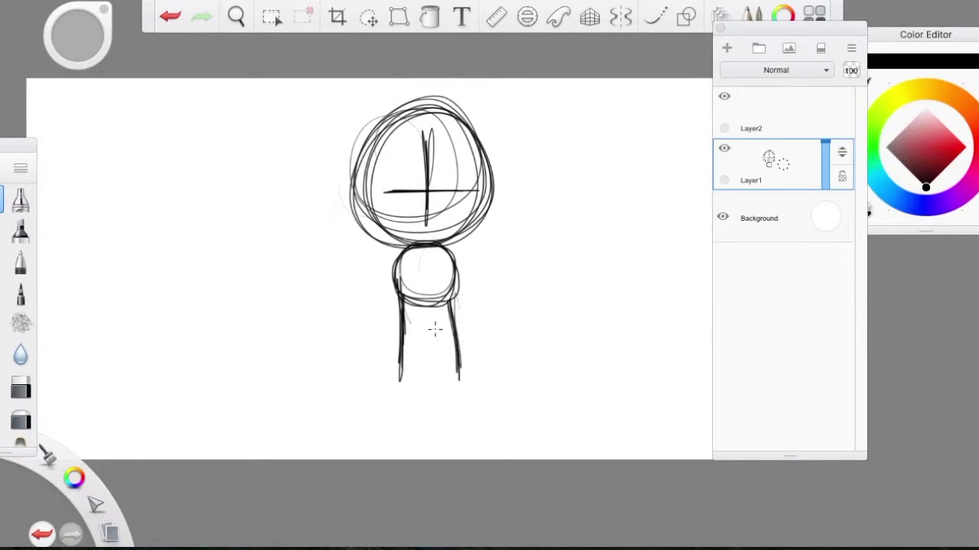
Step: Write the caption "Make 2 lines" beside the leg lines on Layer2 and erase it
click(786, 130)
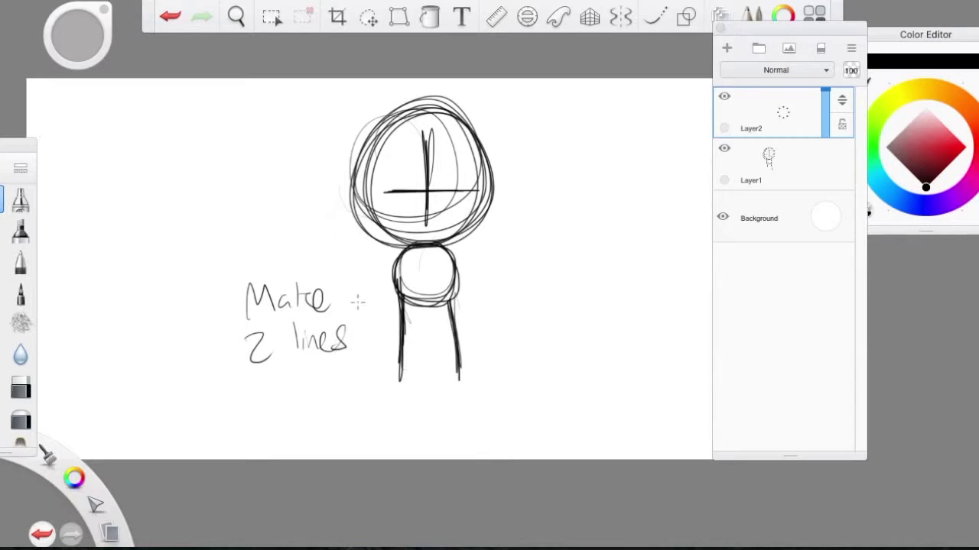
click(20, 386)
mouse_move(336, 337)
mouse_down()
mouse_move(295, 280)
mouse_move(356, 277)
mouse_up()
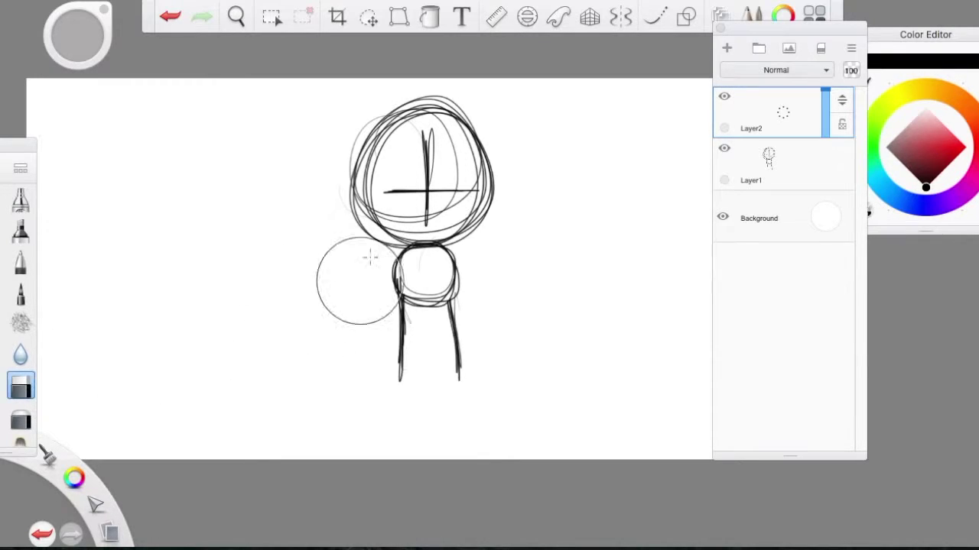
click(795, 162)
click(16, 208)
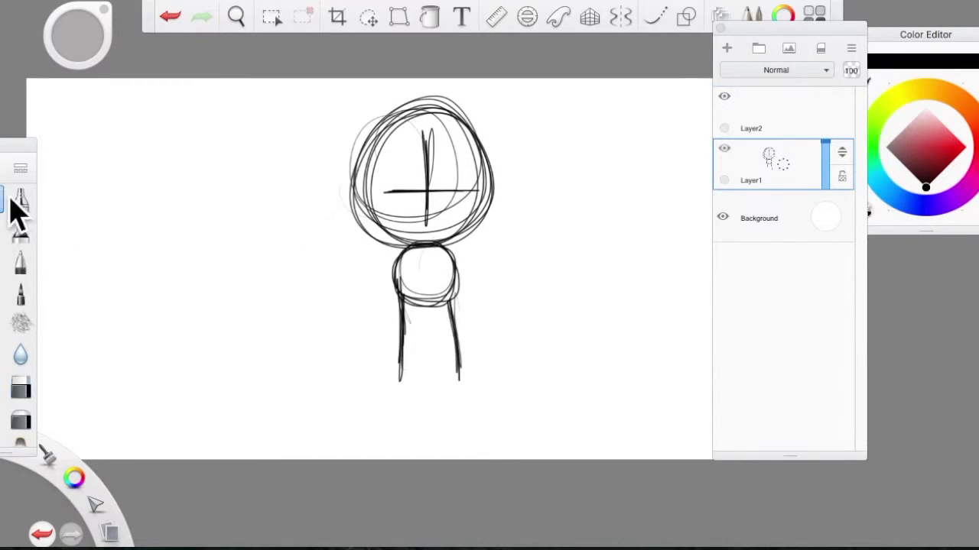
mouse_move(406, 340)
mouse_down()
mouse_move(367, 329)
mouse_move(382, 291)
mouse_move(413, 383)
mouse_up()
mouse_move(494, 299)
mouse_down()
mouse_move(493, 373)
mouse_move(459, 298)
mouse_move(447, 306)
mouse_move(459, 374)
mouse_up()
click(172, 19)
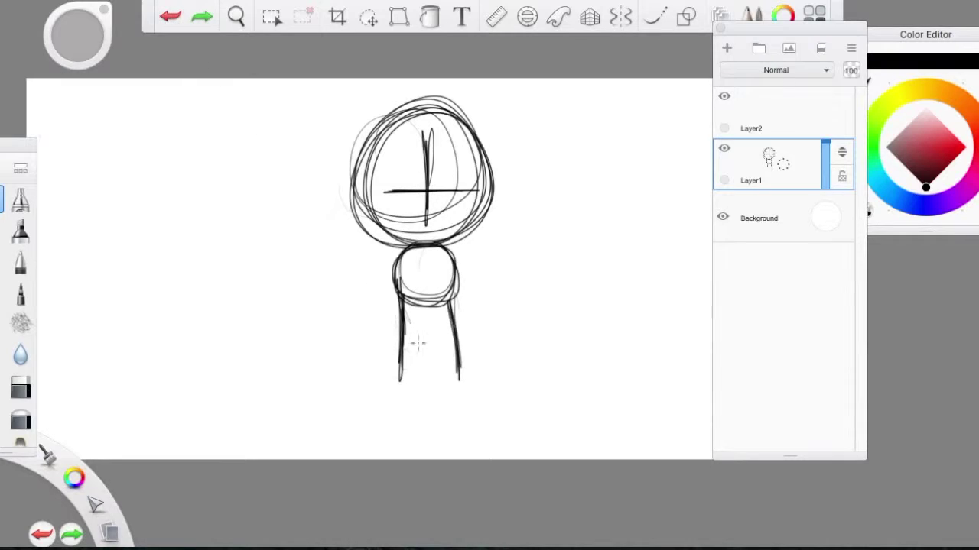
Step: Sketch a tall oval around each leg line on Layer1, undoing and redrawing the second oval closer to the body
mouse_move(418, 344)
mouse_down()
mouse_move(386, 359)
mouse_move(413, 377)
mouse_move(424, 336)
mouse_up()
mouse_move(459, 300)
mouse_down()
mouse_move(468, 387)
mouse_move(489, 321)
mouse_move(447, 306)
mouse_move(471, 384)
mouse_up()
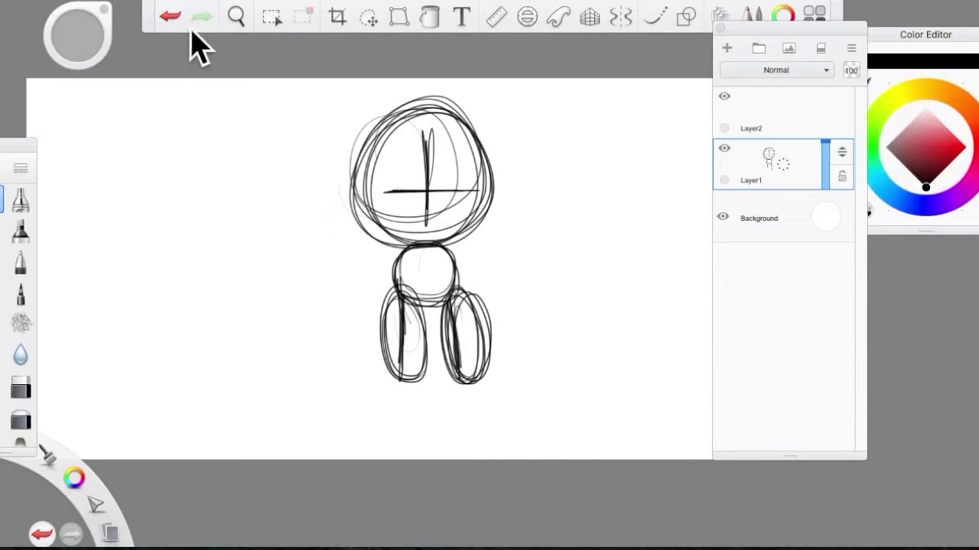
click(170, 17)
mouse_move(444, 310)
mouse_down()
mouse_move(481, 321)
mouse_move(447, 375)
mouse_move(483, 329)
mouse_move(477, 359)
mouse_up()
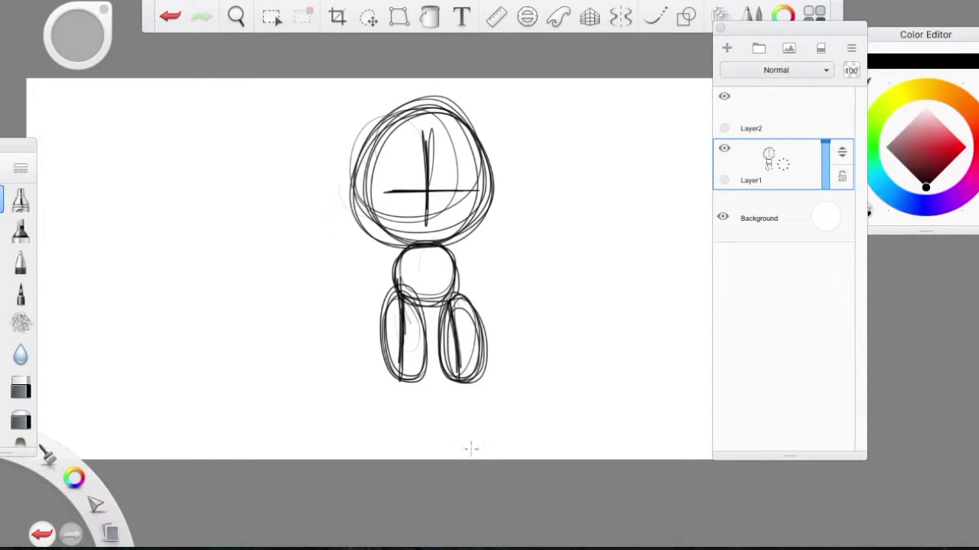
Step: Write the caption "Make 2 ovals" beside the legs on Layer2 and draw an arrow from it to each oval
click(769, 122)
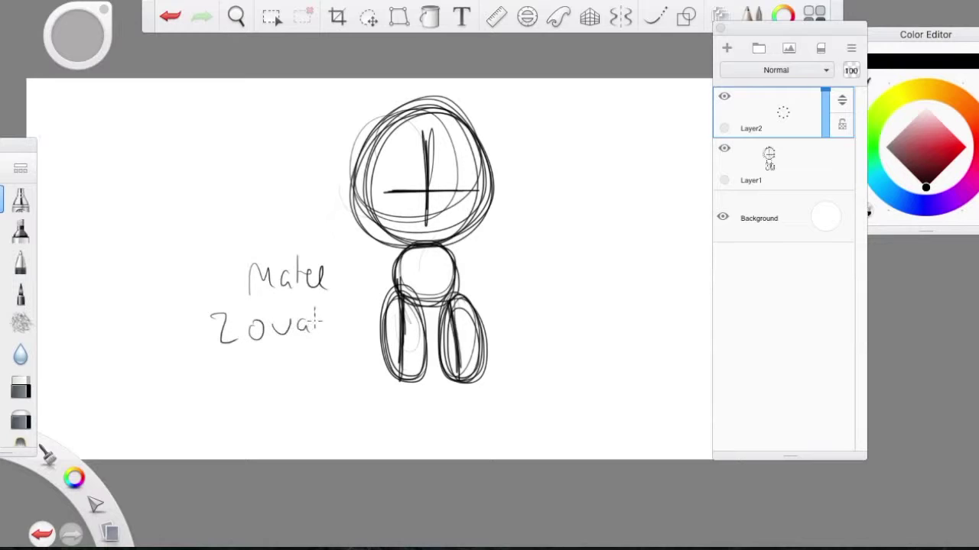
click(21, 386)
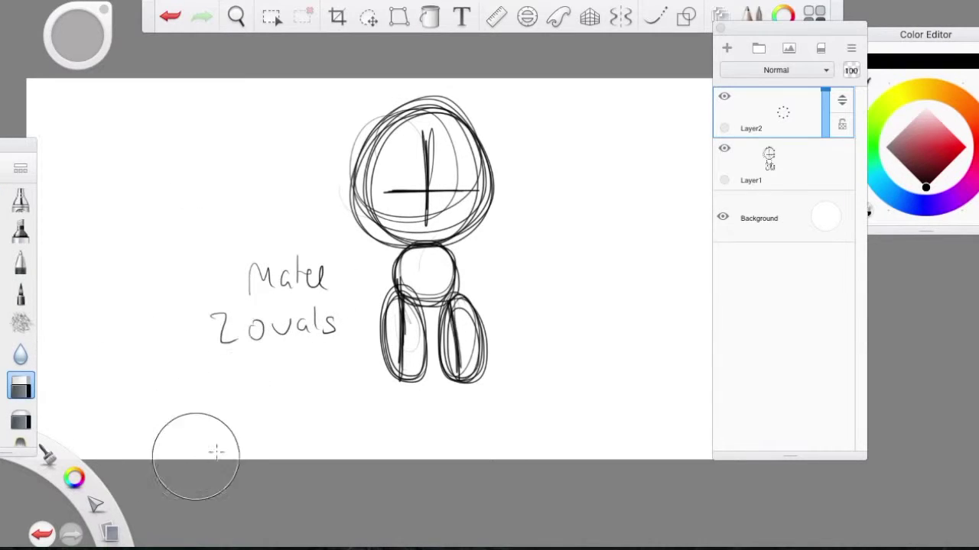
click(21, 200)
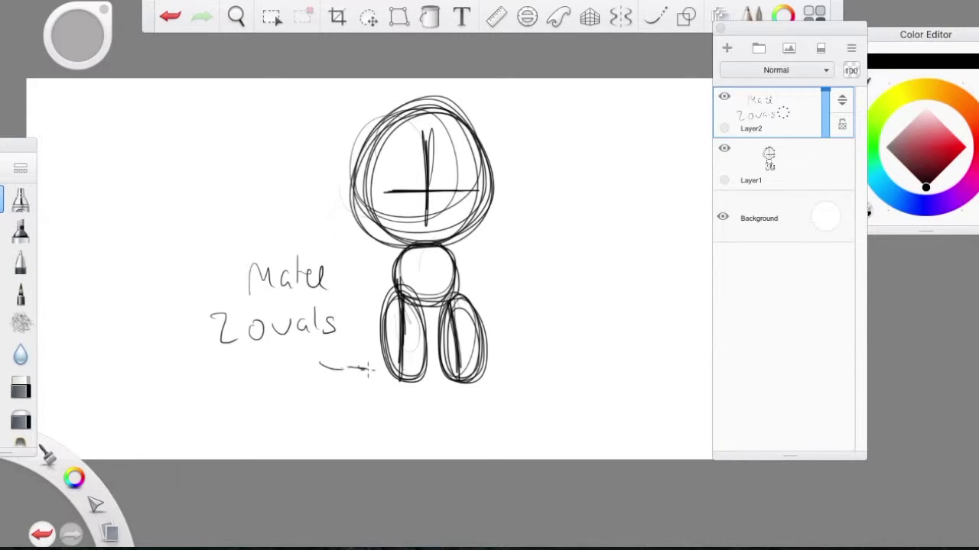
drag(351, 387, 451, 409)
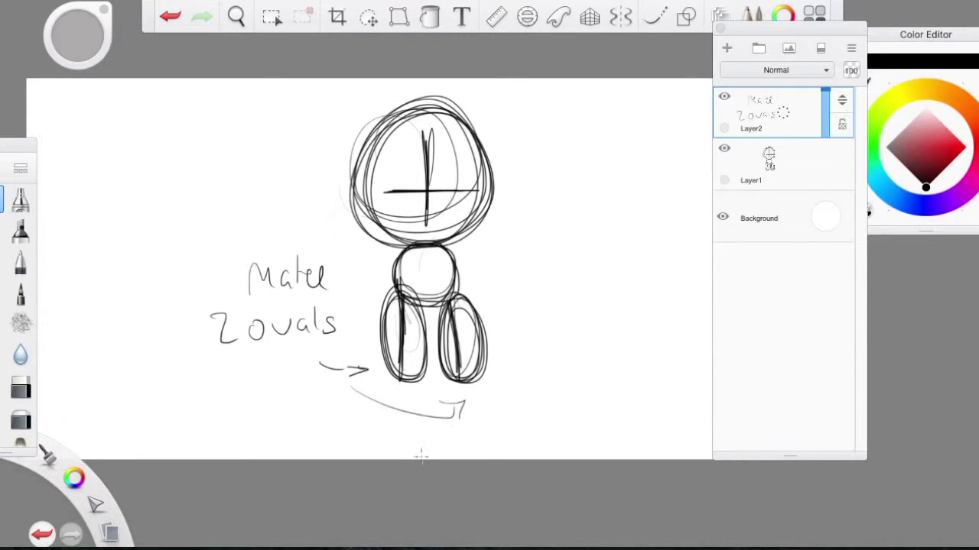
Step: Erase the "Make 2 ovals" caption and its arrows from Layer2
click(20, 386)
mouse_move(463, 413)
mouse_down()
mouse_move(500, 362)
mouse_move(191, 321)
mouse_up()
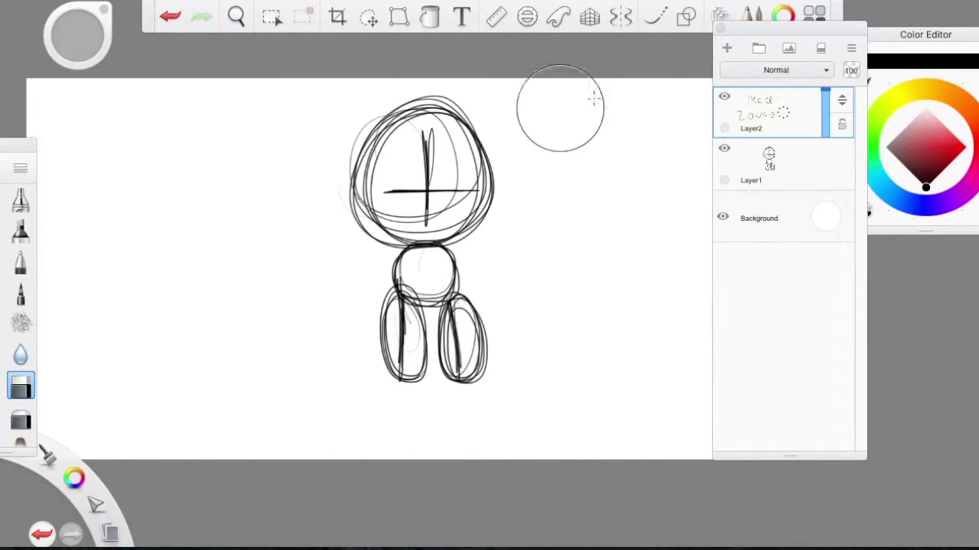
Step: Sketch a tail rising beside the legs on Layer1, undoing the first attempt and redrawing it as an S curve
click(800, 177)
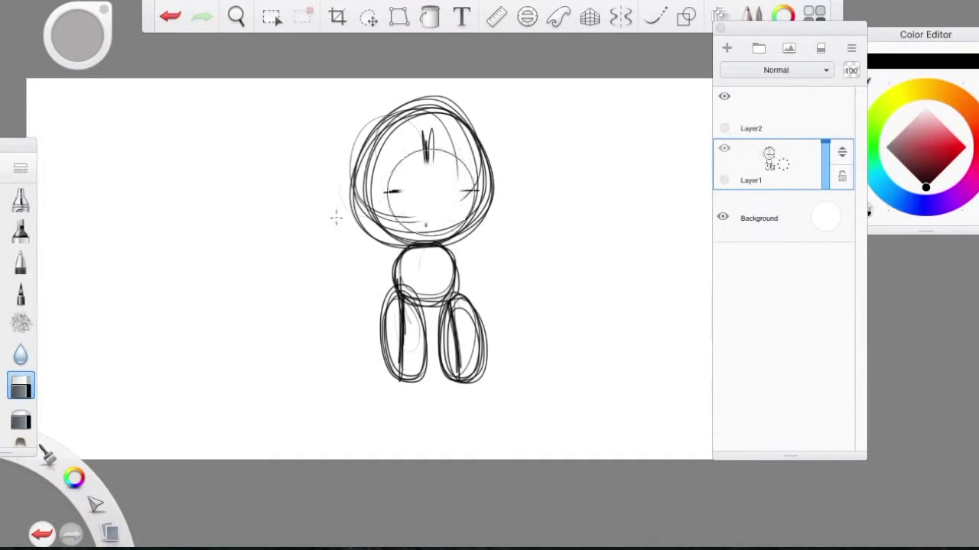
key(e)
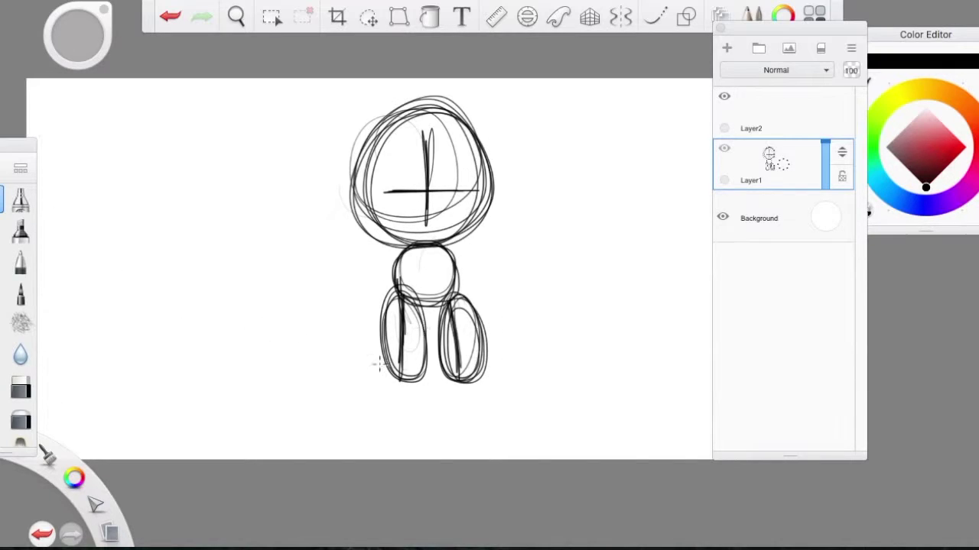
drag(502, 347, 525, 272)
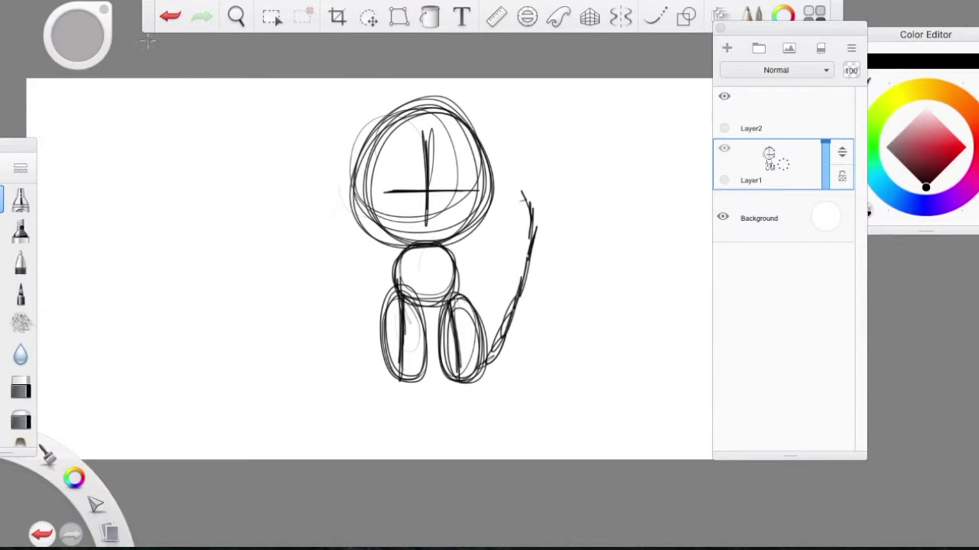
click(169, 15)
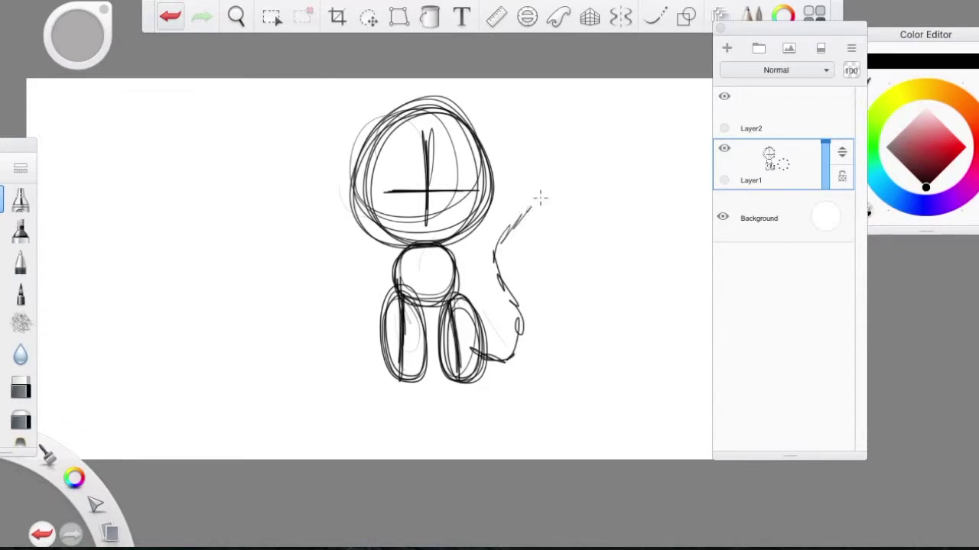
Step: Write the caption "make an S" beside the tail on Layer2 and erase it
click(778, 116)
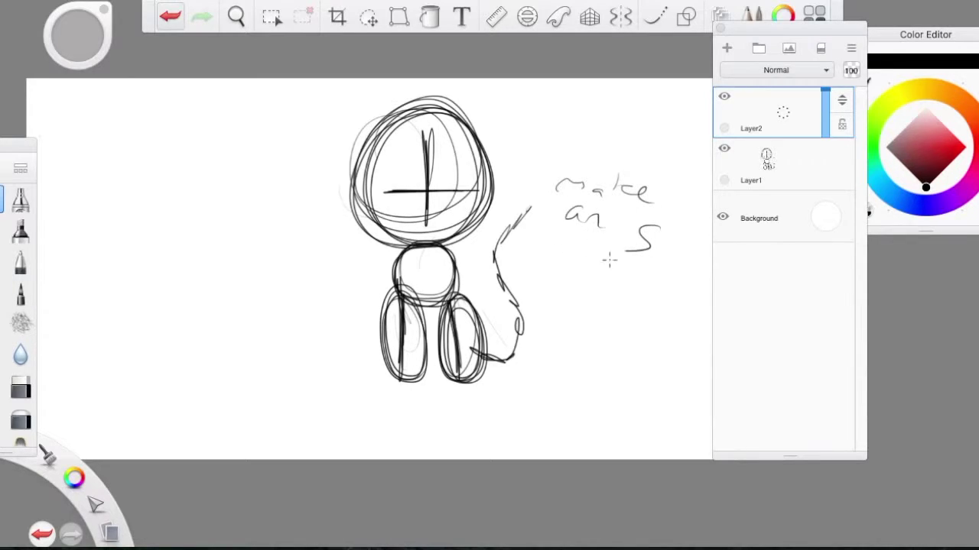
click(23, 386)
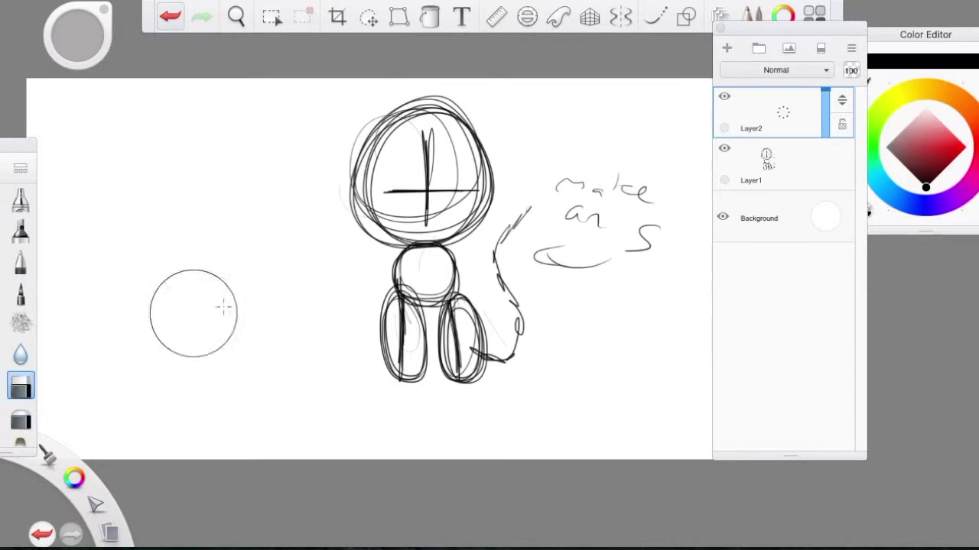
Step: Lower Layer1's opacity to 45 and make Layer2 the active layer
drag(817, 192, 831, 182)
click(788, 115)
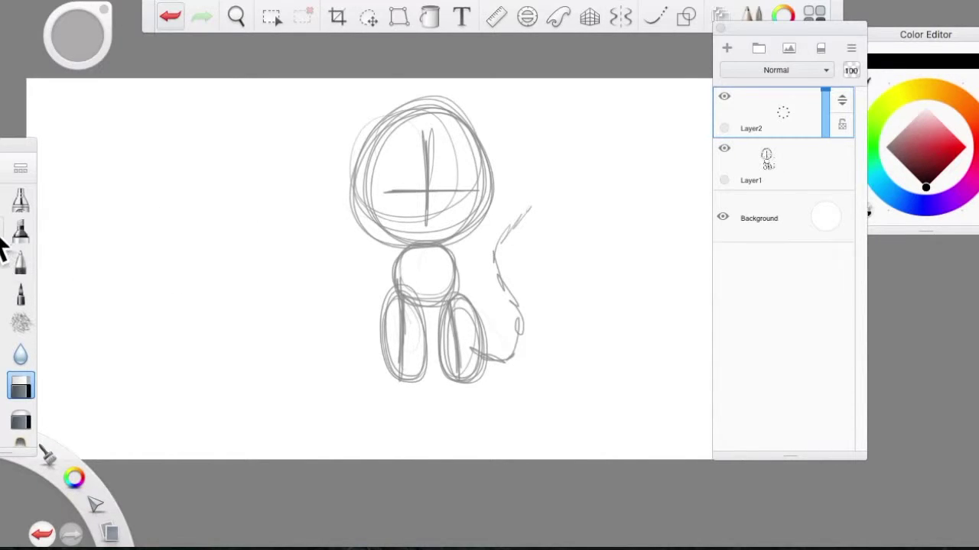
Step: Outline two pointed ears in thick black on Layer2, joined by a short line across the top of the head
click(23, 263)
click(236, 16)
mouse_move(373, 156)
mouse_down()
mouse_move(495, 222)
mouse_move(283, 45)
mouse_up()
click(249, 43)
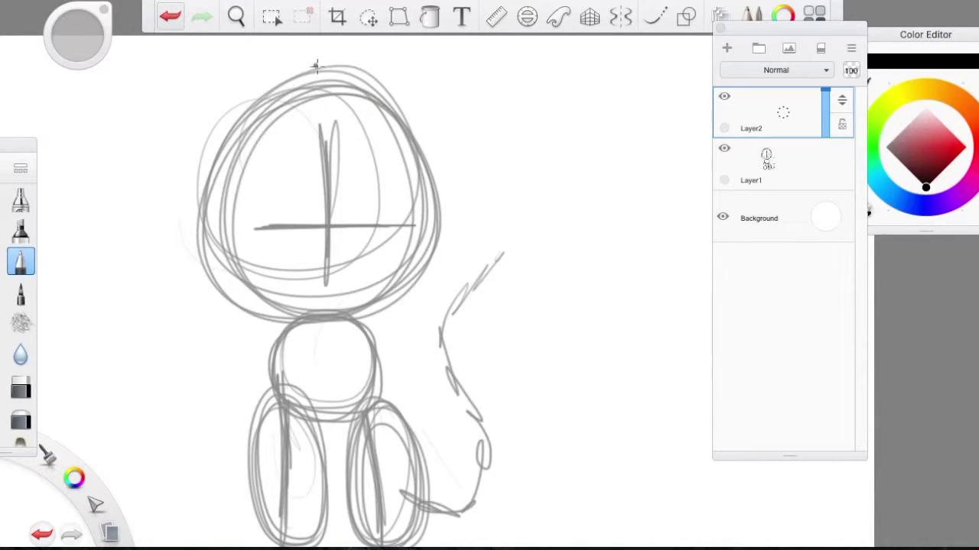
click(236, 17)
drag(291, 157, 305, 158)
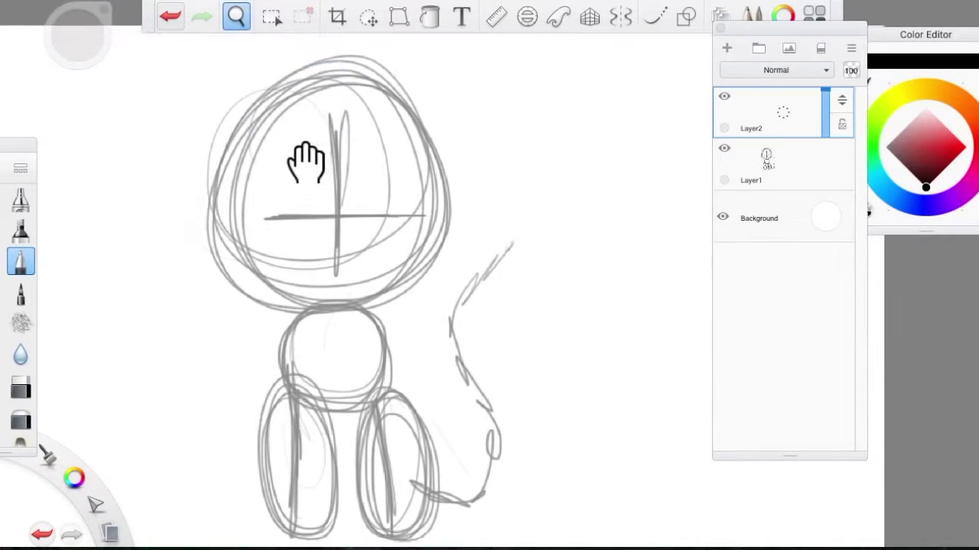
click(236, 17)
drag(275, 76, 263, 135)
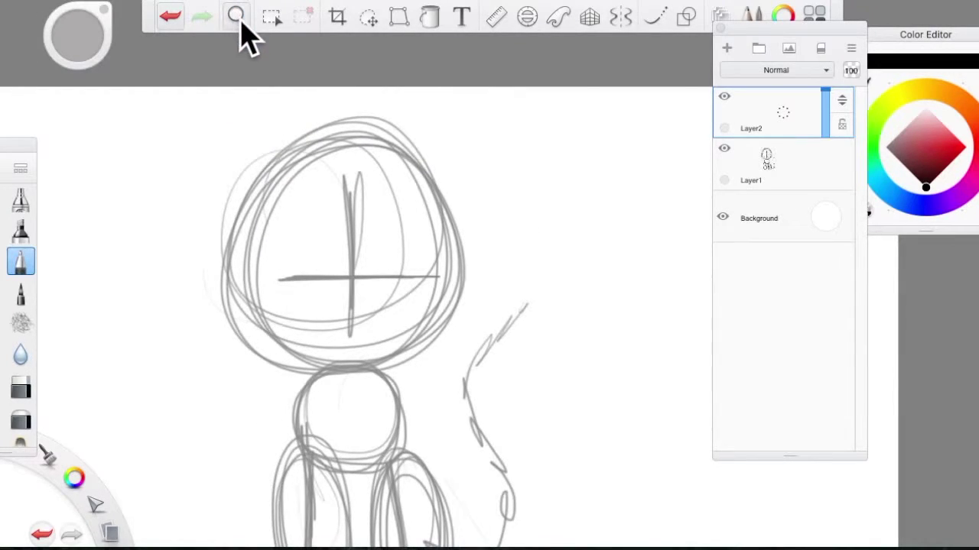
mouse_move(308, 125)
mouse_down()
mouse_move(242, 98)
mouse_move(221, 174)
mouse_move(240, 277)
mouse_up()
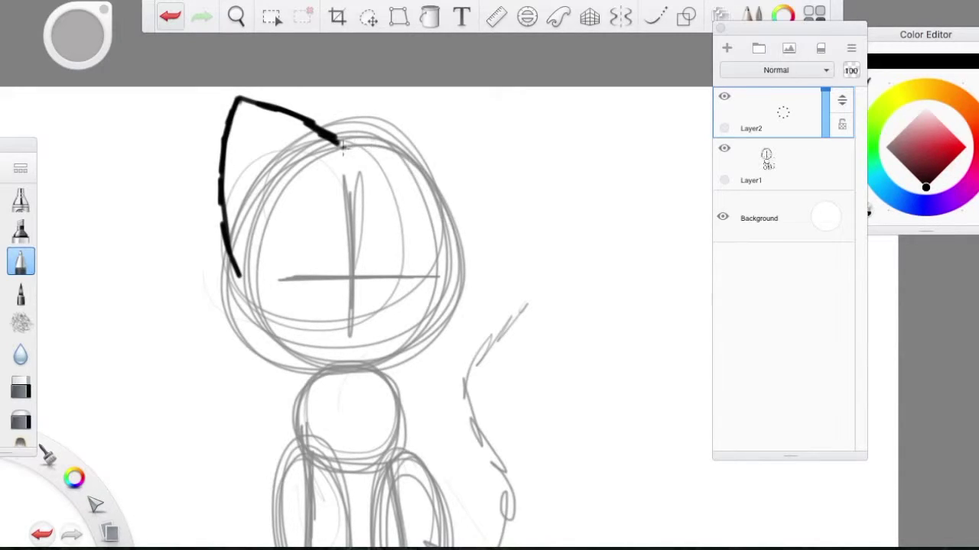
mouse_move(333, 140)
mouse_down()
mouse_move(386, 140)
mouse_move(483, 98)
mouse_move(502, 165)
mouse_up()
mouse_move(484, 109)
mouse_down()
mouse_move(487, 193)
mouse_move(452, 267)
mouse_up()
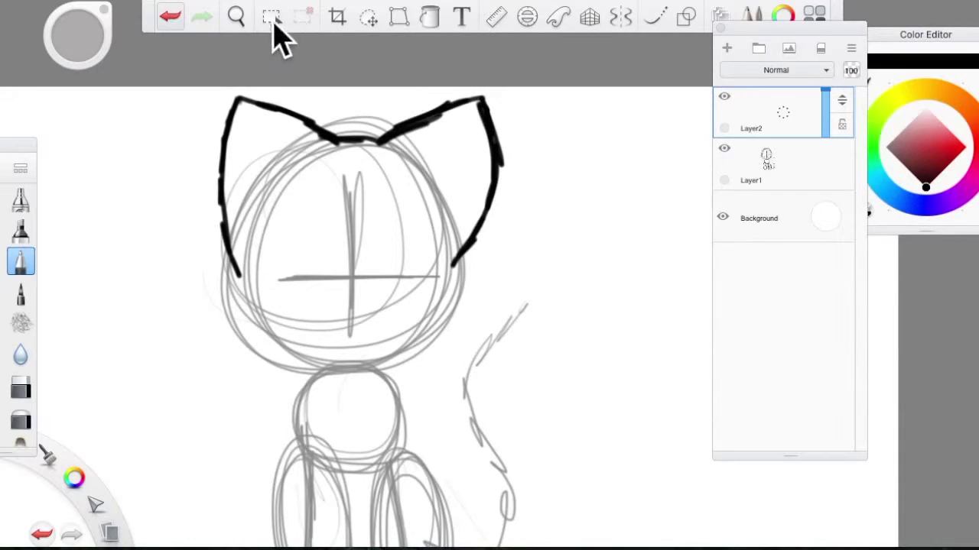
Step: Continue the black head outline on Layer2 from each ear down along the cheeks, leaving a gap at the chin
click(236, 17)
drag(357, 225, 312, 118)
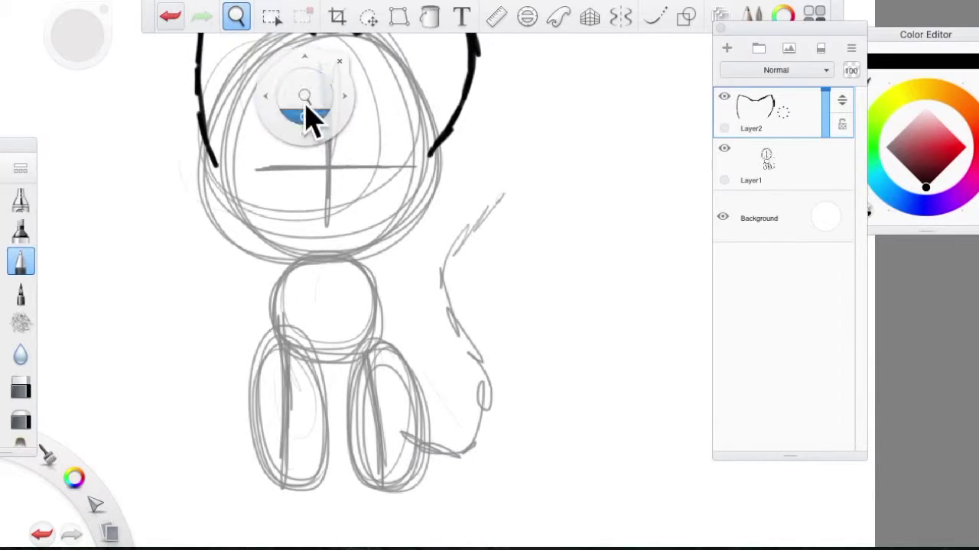
click(238, 18)
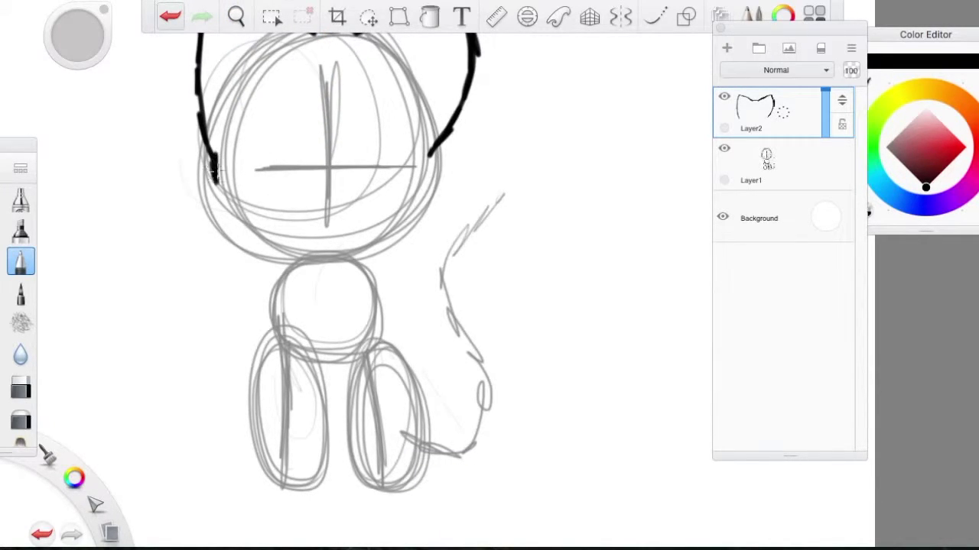
mouse_move(226, 206)
mouse_down()
mouse_move(252, 246)
mouse_move(276, 251)
mouse_up()
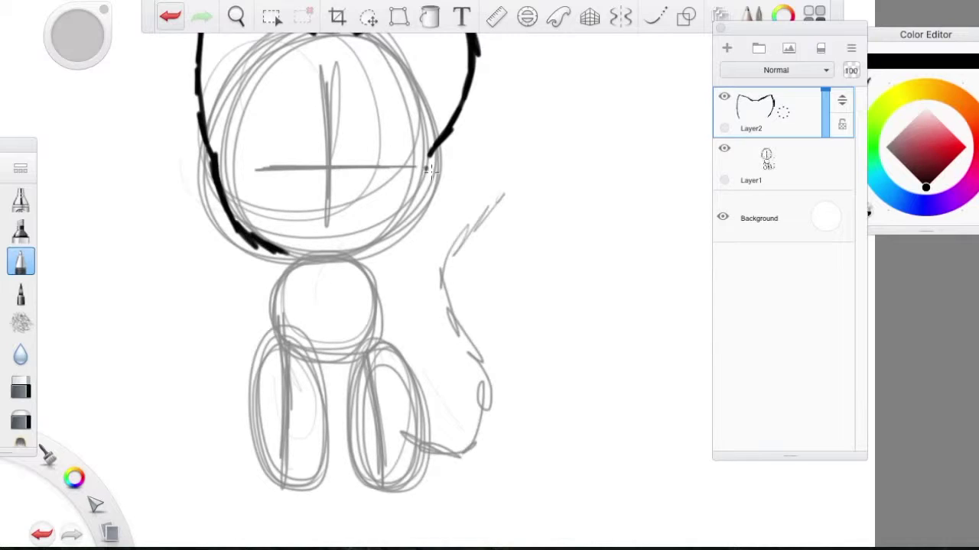
mouse_move(432, 153)
mouse_down()
mouse_move(420, 209)
mouse_move(397, 239)
mouse_move(370, 246)
mouse_up()
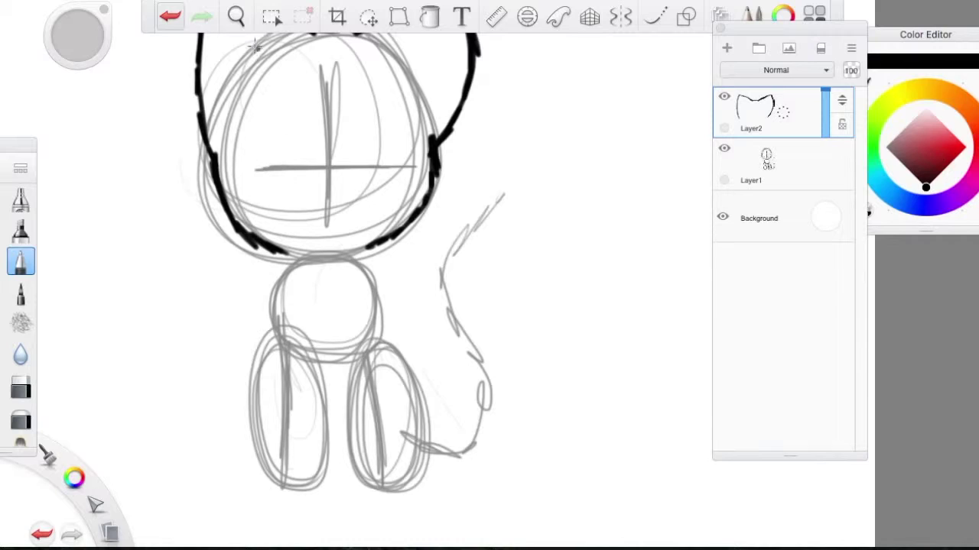
Step: Add a new layer directly above Layer1 for the captions
click(236, 15)
mouse_move(284, 66)
mouse_down()
mouse_move(376, 123)
mouse_move(448, 225)
mouse_move(424, 162)
mouse_move(382, 240)
mouse_up()
click(236, 16)
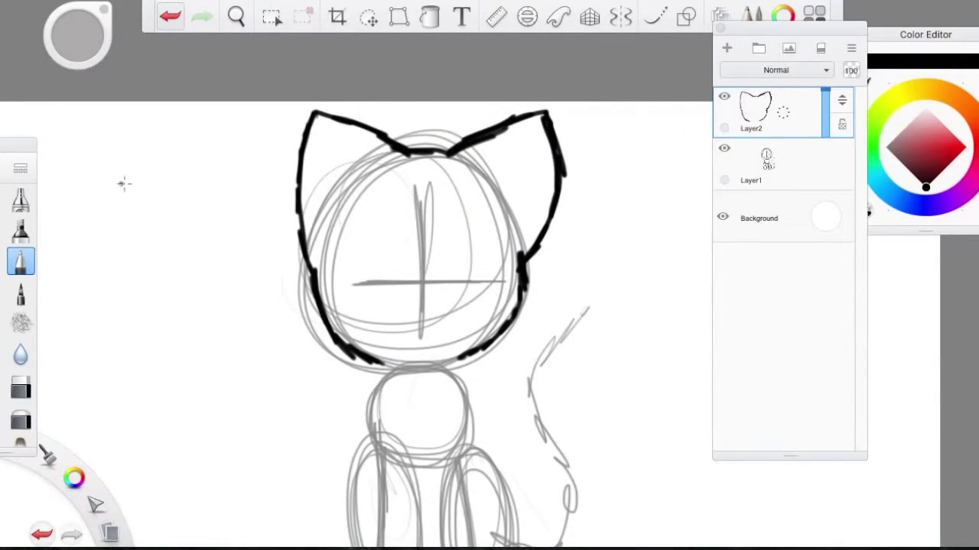
click(769, 174)
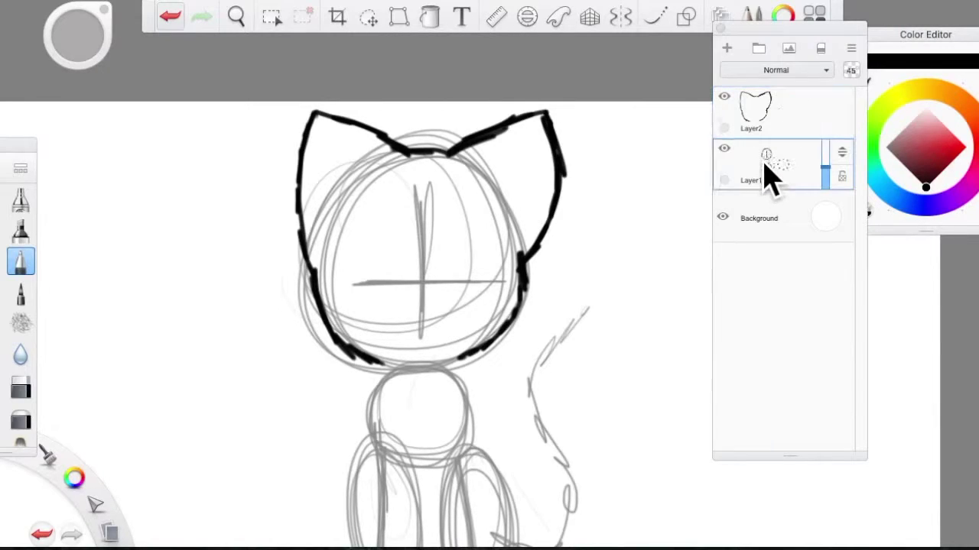
click(770, 174)
click(773, 134)
Step: Write the caption "Make 2 upside down Vs" beside the head on Layer3 with arrows to the outline, and erase it all
mouse_move(118, 233)
mouse_down()
mouse_move(113, 205)
mouse_move(153, 205)
mouse_move(183, 176)
mouse_up()
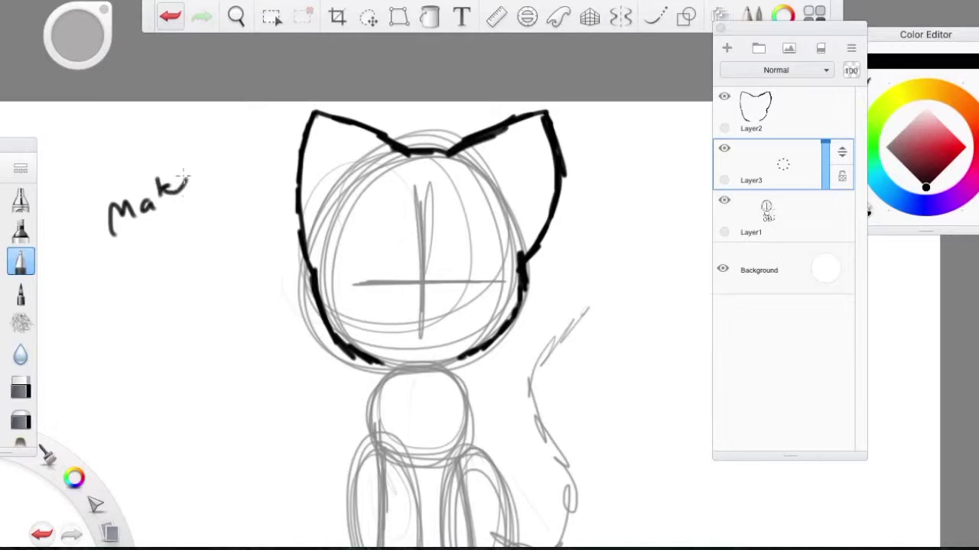
drag(101, 253, 141, 268)
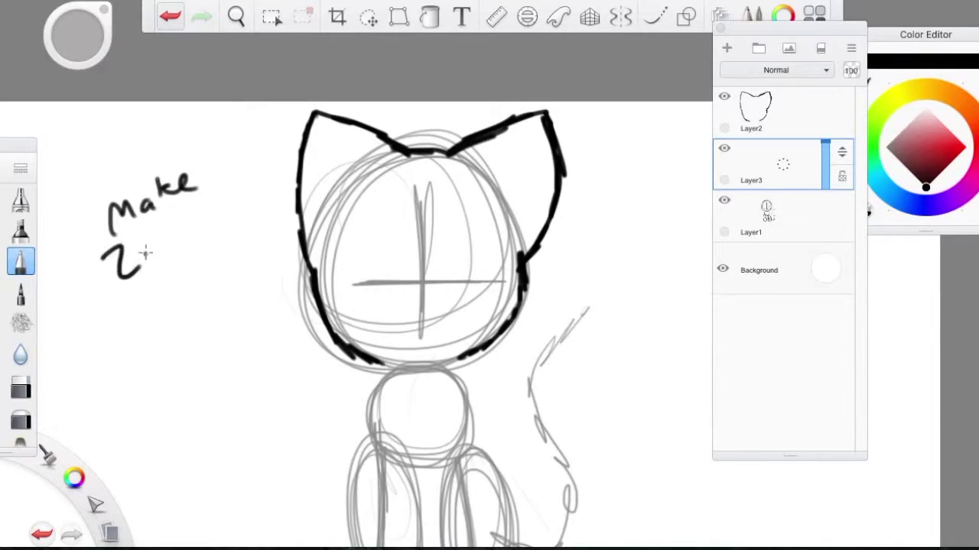
drag(196, 217, 234, 214)
drag(201, 269, 211, 272)
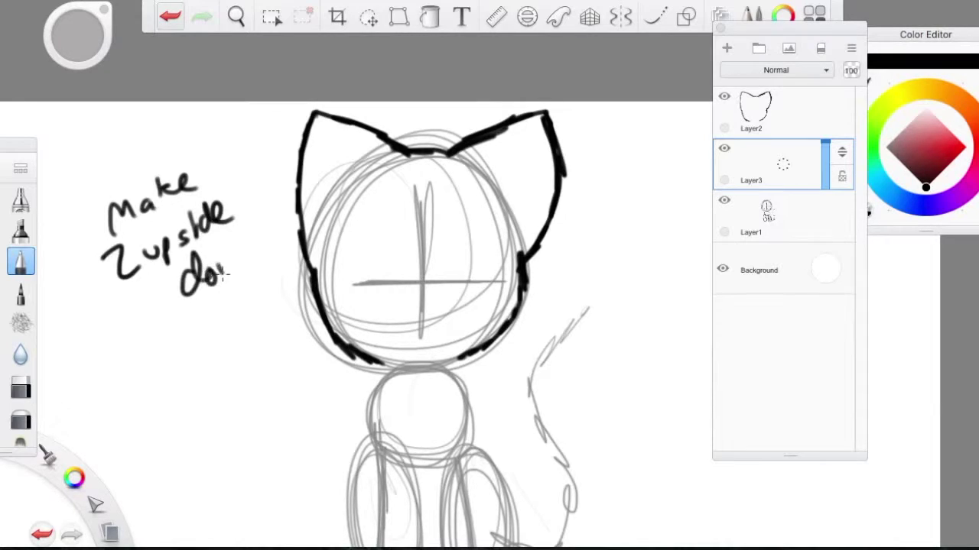
mouse_move(174, 324)
mouse_down()
mouse_move(283, 283)
mouse_move(291, 289)
mouse_up()
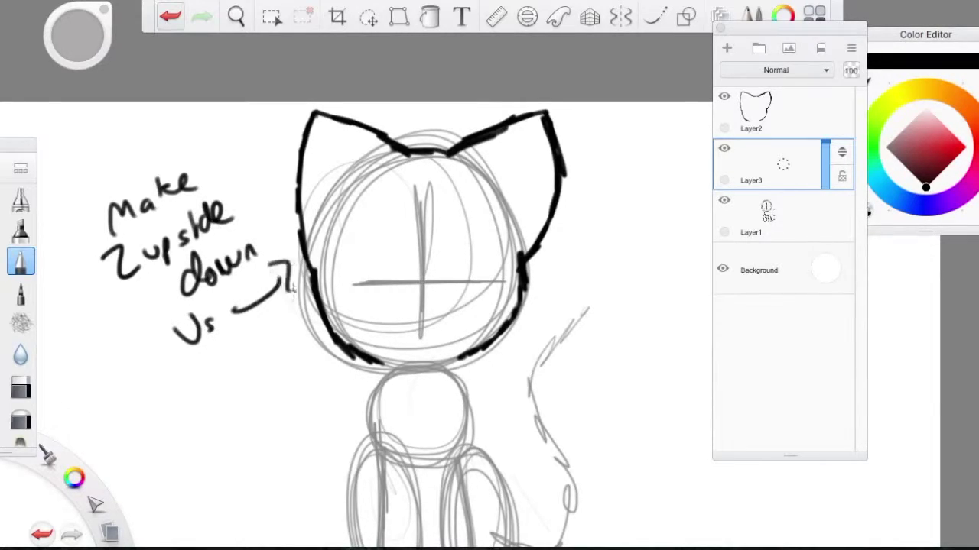
mouse_move(224, 361)
mouse_down()
mouse_move(320, 350)
mouse_move(448, 273)
mouse_up()
click(21, 388)
mouse_move(183, 337)
mouse_down()
mouse_move(208, 360)
mouse_move(413, 275)
mouse_move(153, 199)
mouse_up()
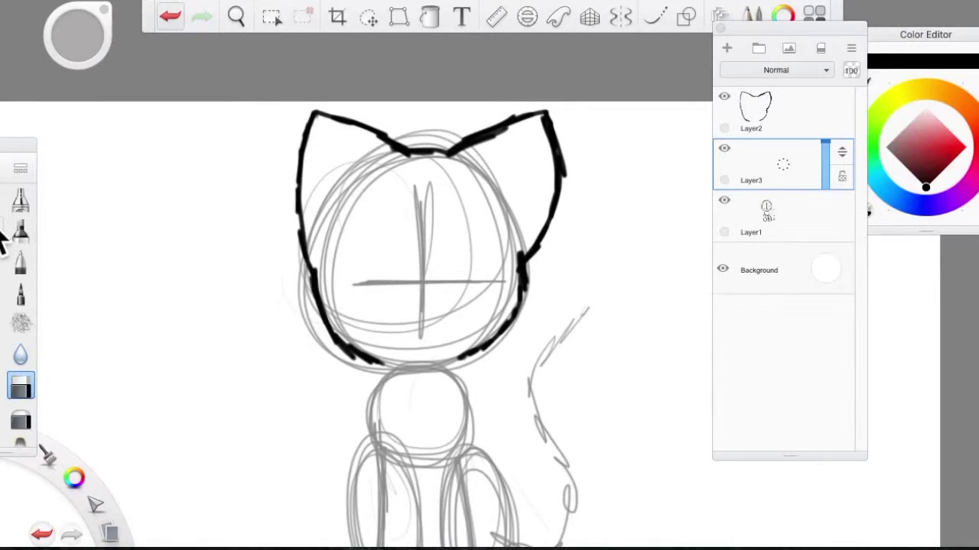
Step: Write the caption "And curve them down" on Layer3 with arrows to both lower cheeks, and erase it all
click(20, 262)
drag(167, 335, 234, 330)
mouse_move(121, 361)
mouse_down()
mouse_move(135, 381)
mouse_move(276, 354)
mouse_move(294, 367)
mouse_up()
mouse_move(199, 409)
mouse_down()
mouse_move(284, 415)
mouse_move(338, 387)
mouse_up()
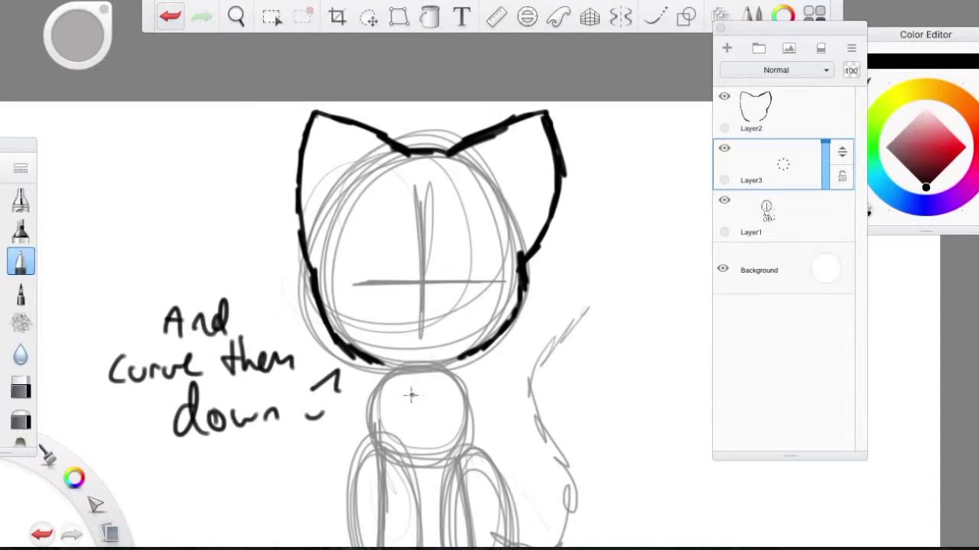
drag(373, 419, 443, 390)
click(21, 386)
mouse_move(84, 359)
mouse_down()
mouse_move(158, 349)
mouse_move(247, 357)
mouse_move(406, 385)
mouse_up()
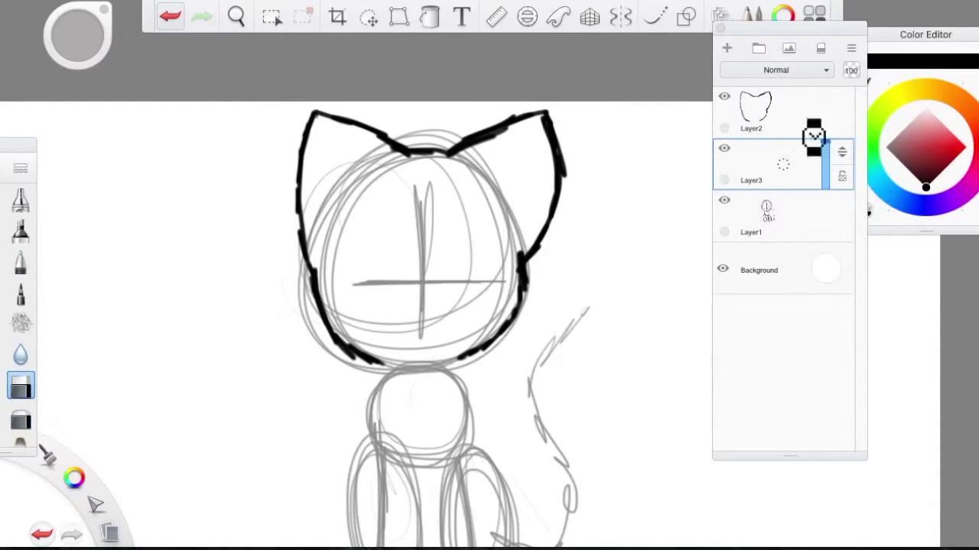
Step: Outline the body in thick black on Layer2, from both sides of the chin down to a zig-zag lower edge
click(807, 126)
click(20, 262)
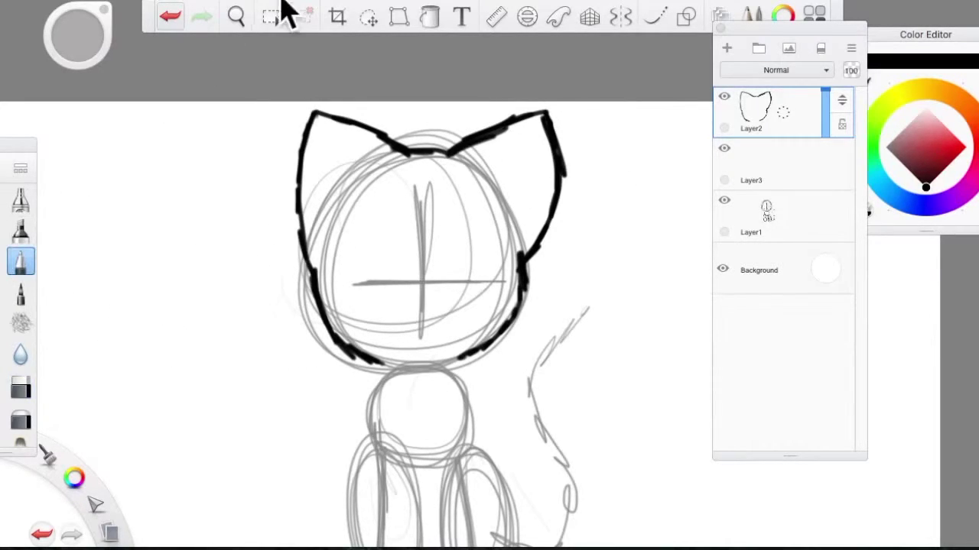
click(236, 16)
drag(286, 157, 245, 95)
click(236, 16)
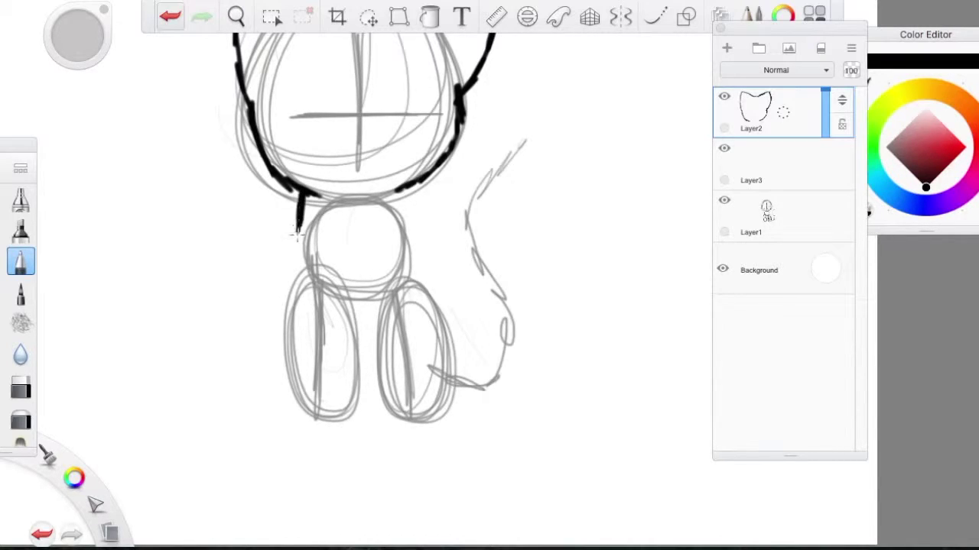
drag(324, 292, 352, 295)
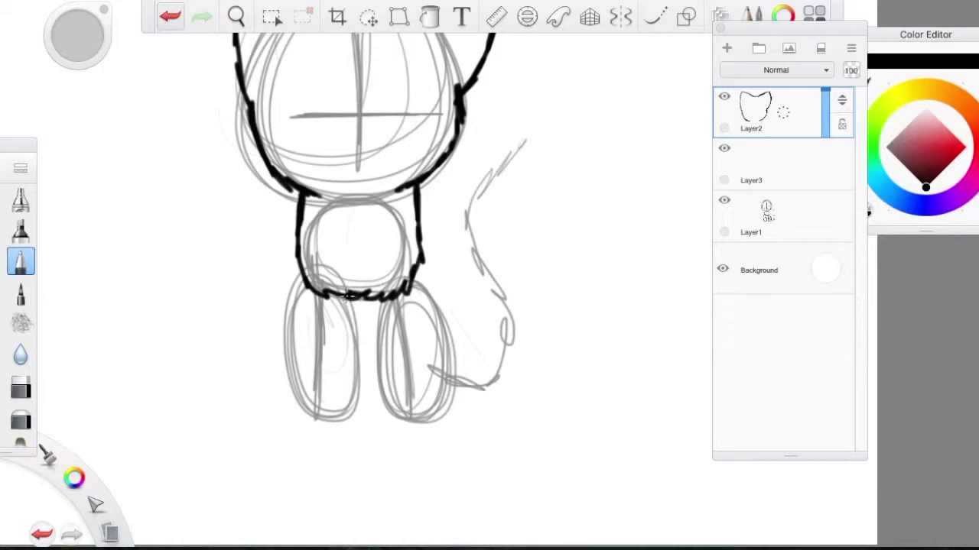
Step: Write the caption "Make little zig-zags" beside the body on Layer3 with arrows to the body outline, and erase it all
click(778, 174)
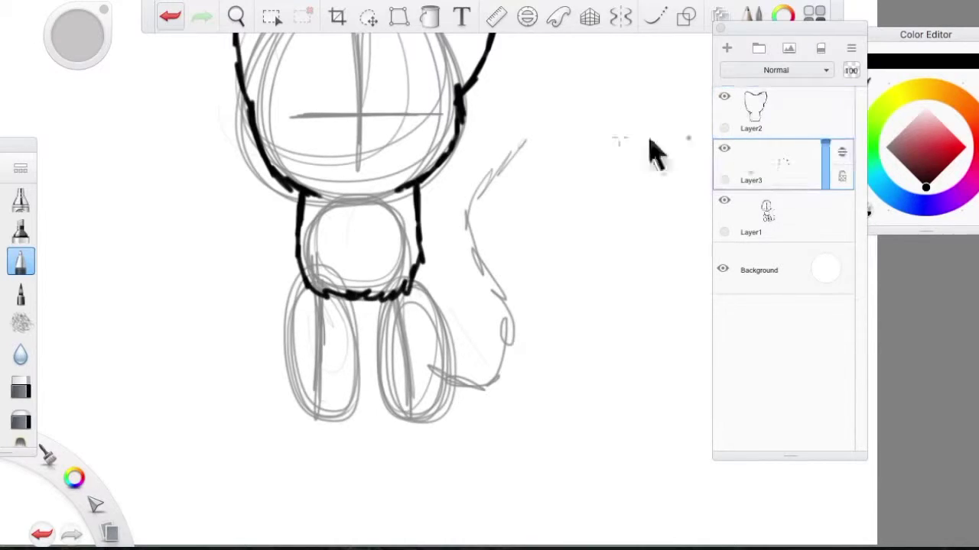
drag(181, 292, 249, 289)
drag(248, 281, 258, 287)
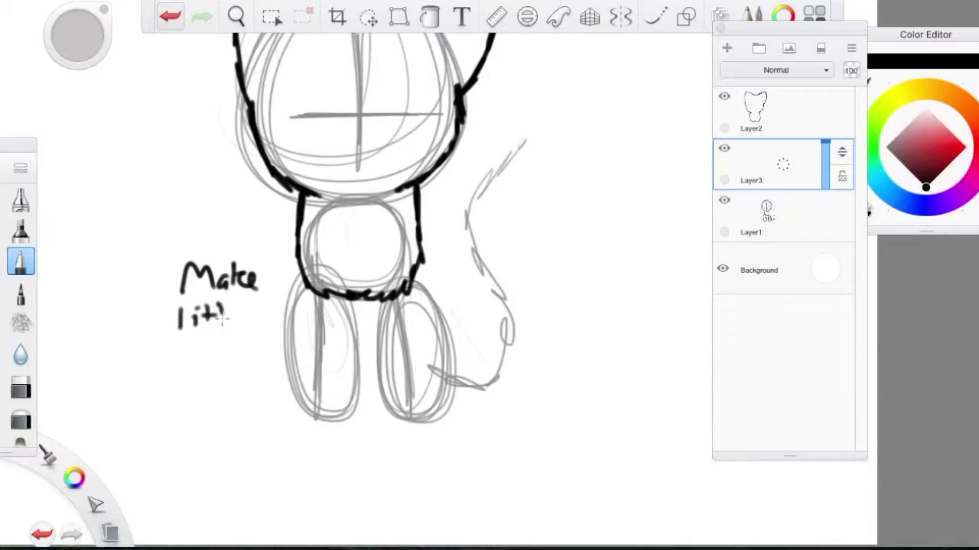
drag(158, 337, 166, 358)
drag(180, 344, 183, 373)
mouse_move(209, 336)
mouse_down()
mouse_move(256, 334)
mouse_move(254, 357)
mouse_move(271, 321)
mouse_move(291, 358)
mouse_move(336, 315)
mouse_up()
mouse_move(348, 370)
mouse_down()
mouse_move(384, 321)
mouse_move(414, 341)
mouse_move(419, 310)
mouse_move(446, 289)
mouse_up()
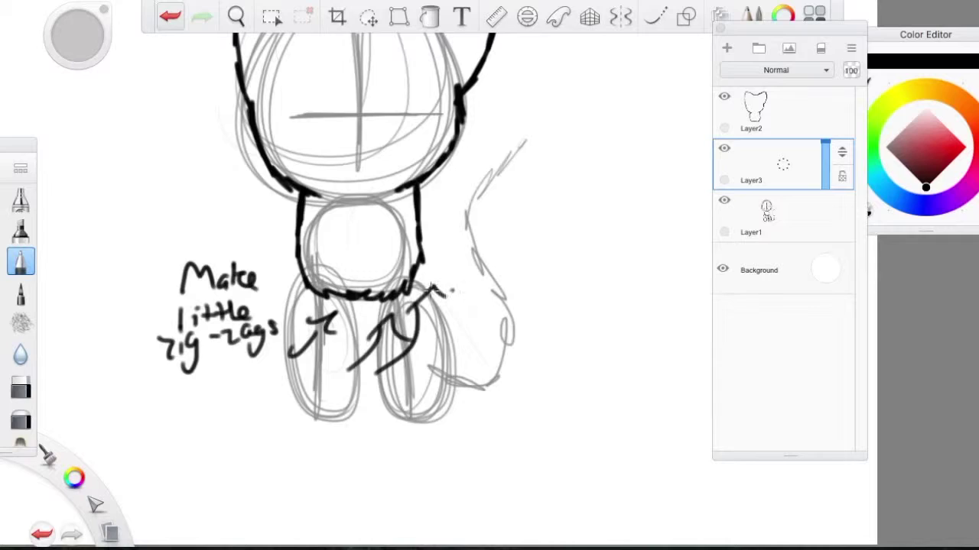
mouse_move(288, 315)
mouse_down()
mouse_move(273, 260)
mouse_move(293, 250)
mouse_up()
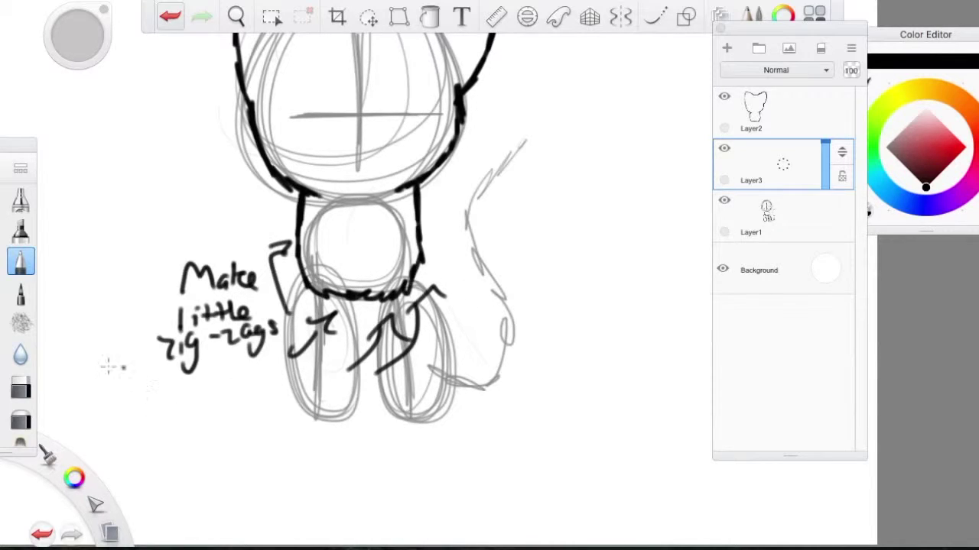
click(20, 389)
mouse_move(358, 351)
mouse_down()
mouse_move(229, 306)
mouse_move(282, 252)
mouse_up()
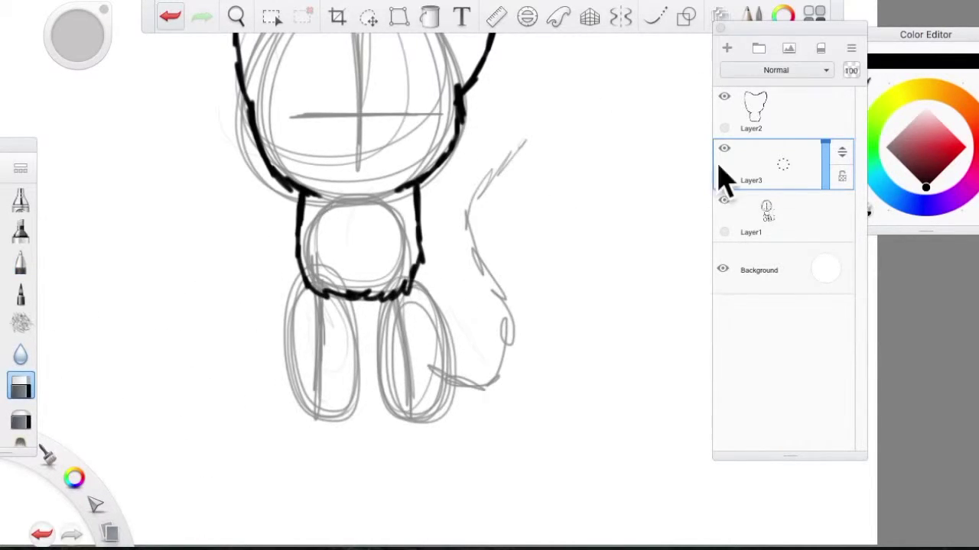
Step: Outline the two front legs on Layer2 in thick black with four lines running down from the body's lower edge
click(767, 112)
click(21, 261)
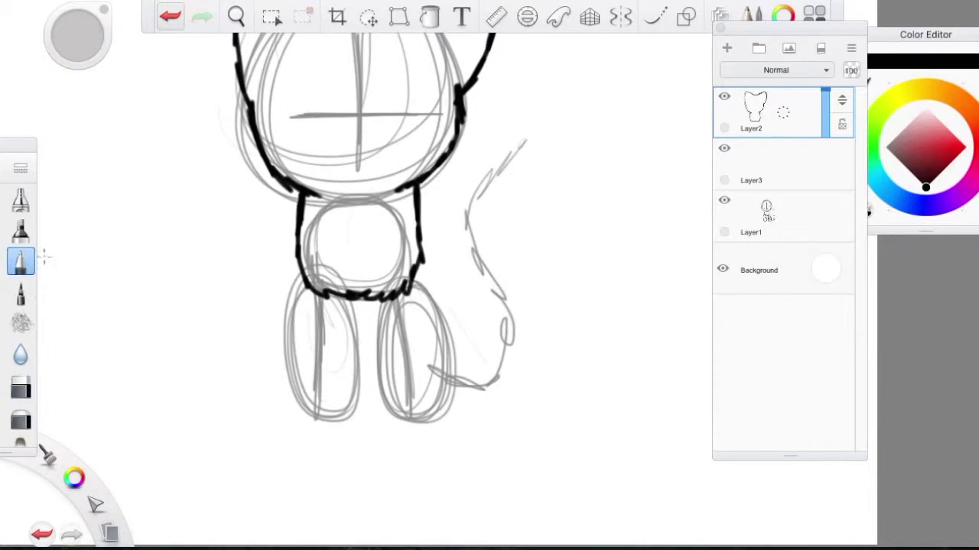
drag(309, 312, 311, 381)
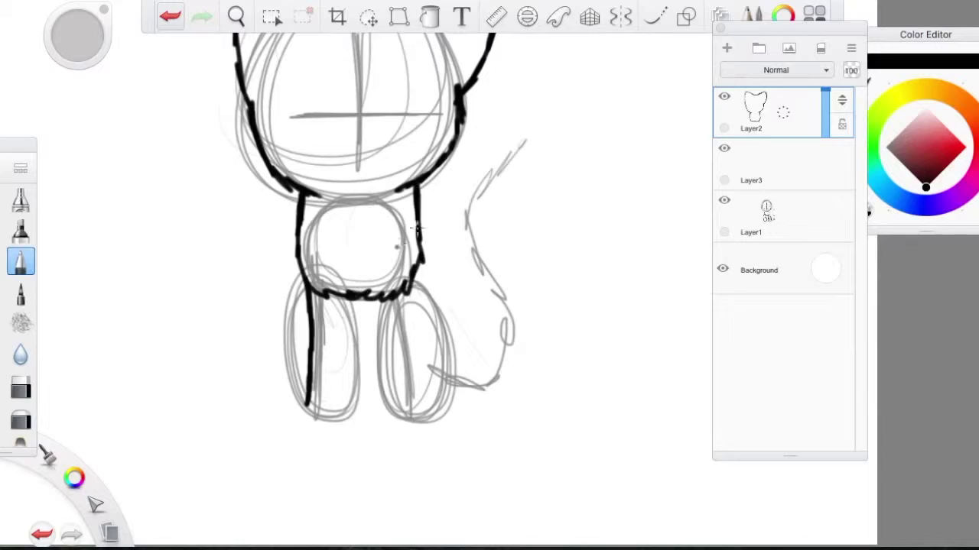
mouse_move(421, 260)
mouse_down()
mouse_move(416, 315)
mouse_move(430, 409)
mouse_up()
drag(362, 298, 353, 391)
drag(371, 299, 389, 420)
click(169, 16)
drag(368, 300, 351, 418)
drag(365, 302, 383, 419)
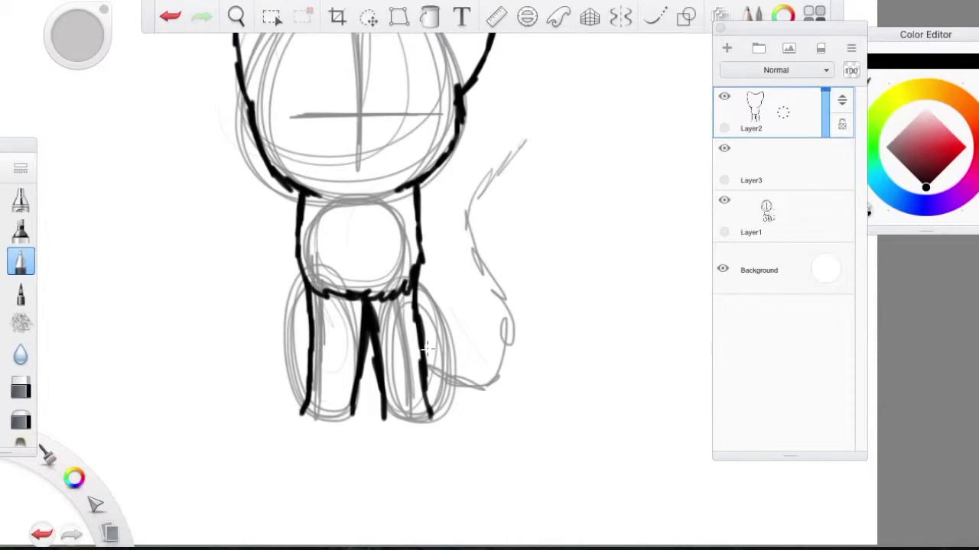
Step: Write the caption "Make 4 lines" beside the front legs on Layer3, and erase it all
click(819, 163)
mouse_move(110, 327)
mouse_down()
mouse_move(135, 303)
mouse_move(149, 322)
mouse_up()
drag(167, 304, 200, 321)
drag(204, 312, 226, 318)
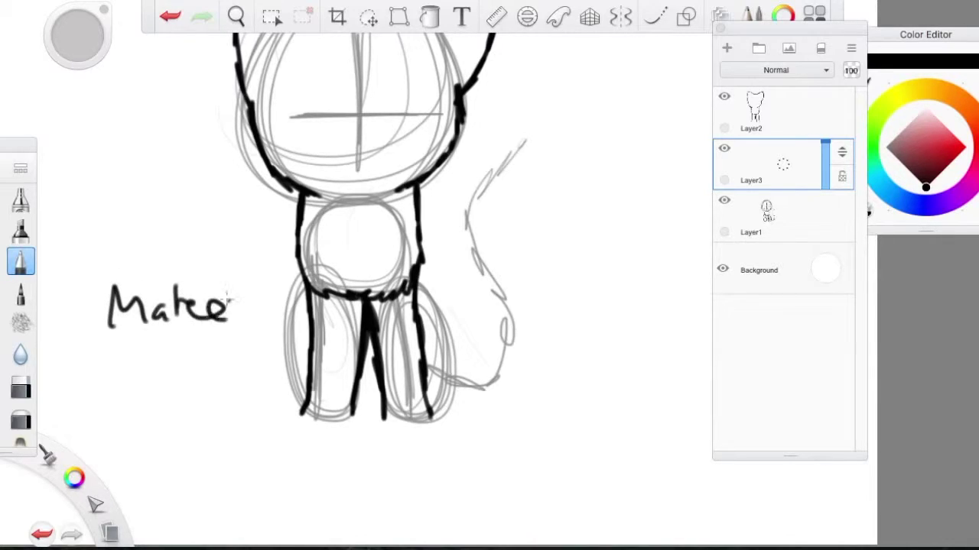
drag(56, 360, 97, 387)
mouse_move(132, 353)
mouse_down()
mouse_move(147, 383)
mouse_move(173, 388)
mouse_move(180, 368)
mouse_move(204, 365)
mouse_move(191, 389)
mouse_up()
click(20, 387)
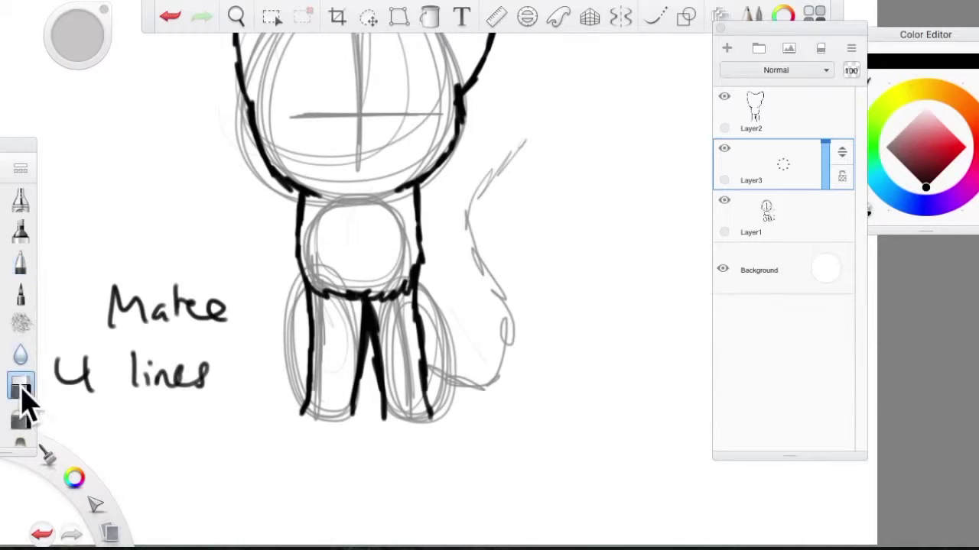
drag(229, 306, 115, 315)
Step: Outline both front paws on Layer2 with small rounded toes closing the lower ends of the legs
click(772, 123)
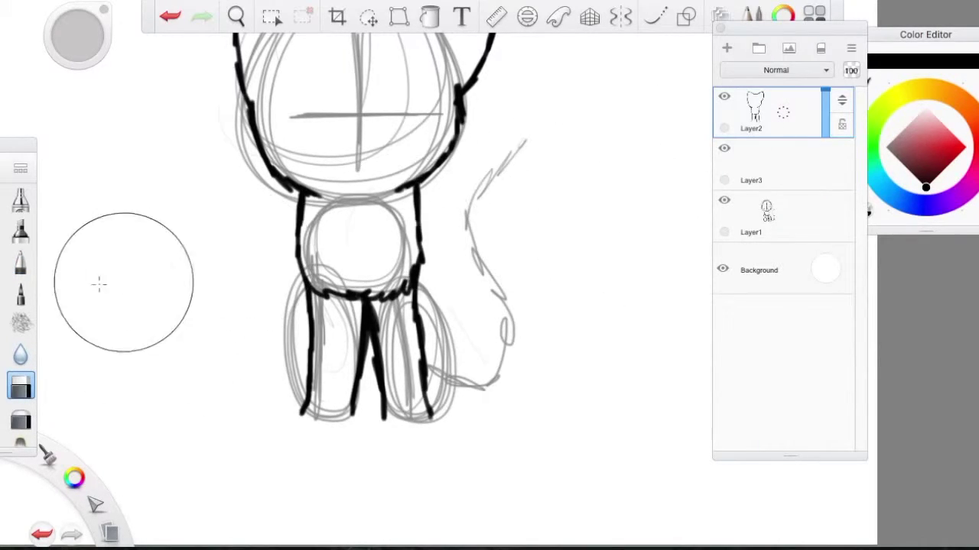
click(22, 262)
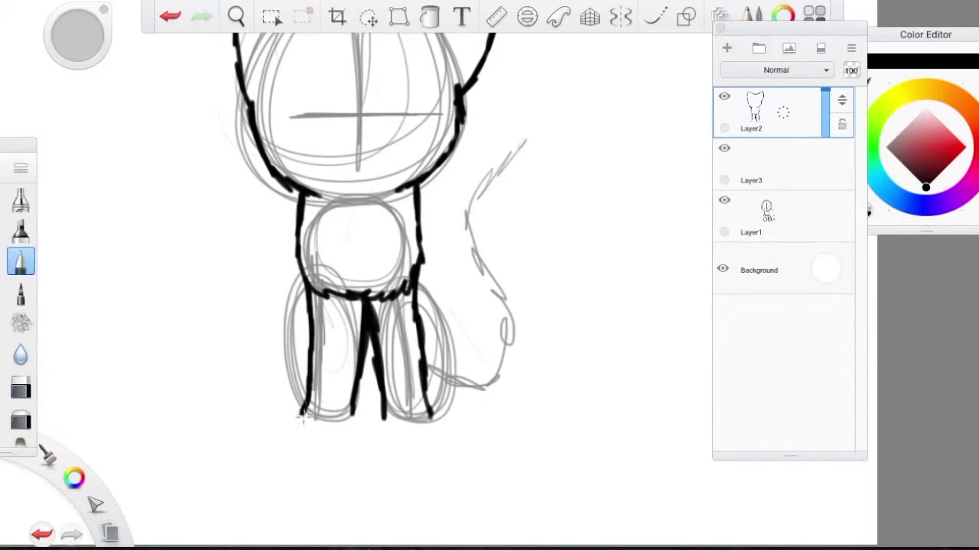
drag(341, 423, 358, 413)
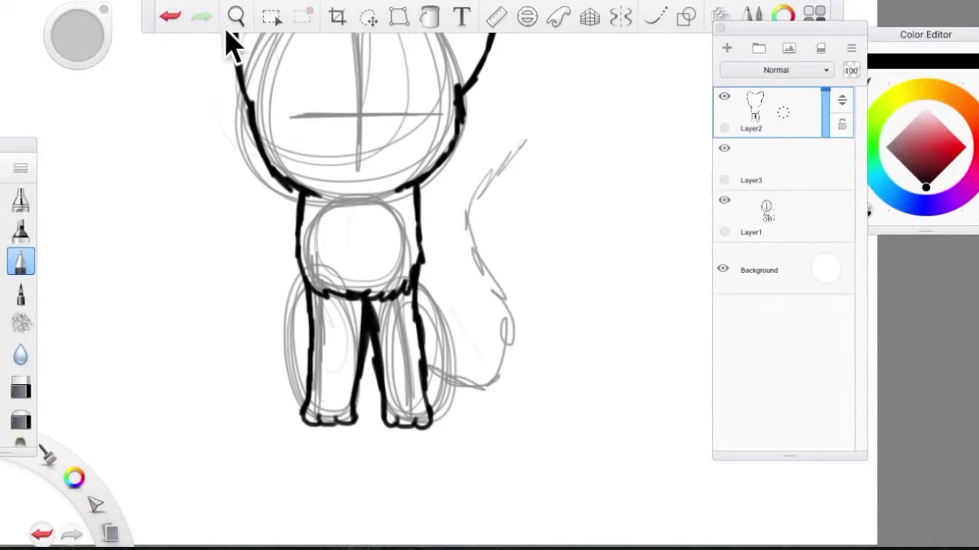
Step: Write the caption "Make 6 C" beside the front paws on Layer3, with an arrow to the first toe
click(236, 16)
drag(280, 210, 421, 256)
click(757, 172)
click(239, 12)
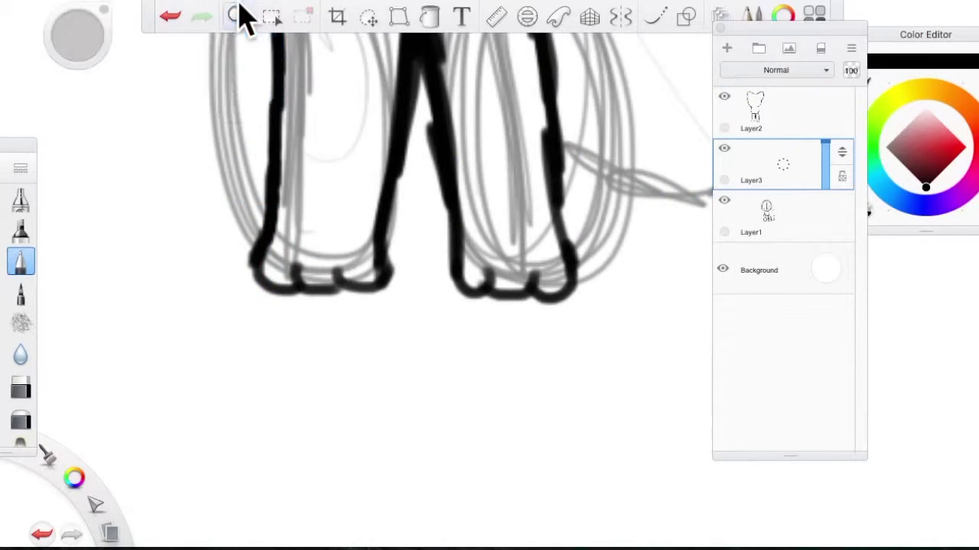
mouse_move(73, 244)
mouse_down()
mouse_move(89, 212)
mouse_move(121, 228)
mouse_move(181, 221)
mouse_move(211, 244)
mouse_up()
mouse_move(90, 269)
mouse_down()
mouse_move(97, 317)
mouse_move(55, 310)
mouse_up()
mouse_move(179, 269)
mouse_down()
mouse_move(171, 275)
mouse_move(190, 336)
mouse_move(200, 321)
mouse_move(186, 341)
mouse_move(254, 300)
mouse_move(290, 295)
mouse_up()
Step: Add arrows on Layer3 pointing up to the remaining toes of both front paws, and erase the arrows and caption
drag(275, 363, 334, 321)
click(325, 364)
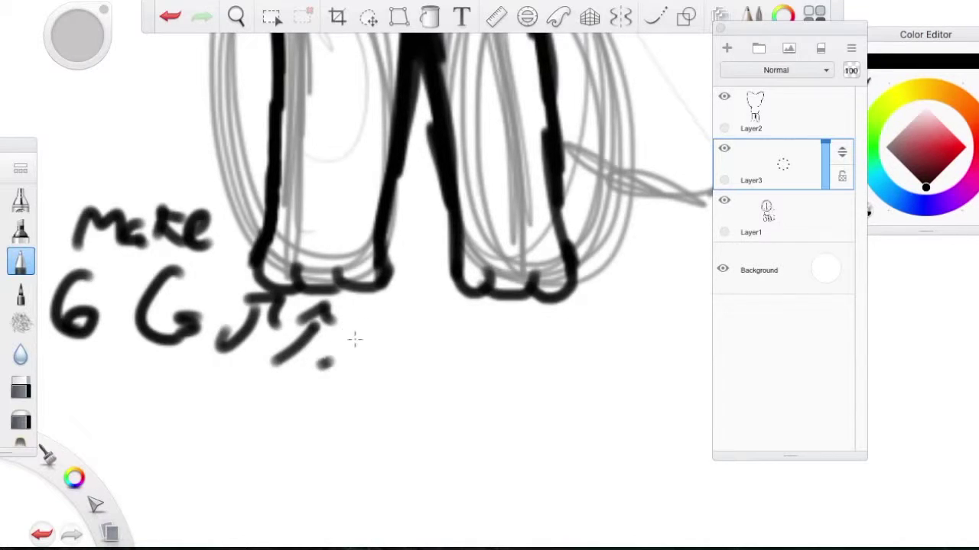
drag(321, 365, 366, 315)
drag(340, 316, 382, 300)
mouse_move(424, 380)
mouse_down()
mouse_move(463, 319)
mouse_move(496, 342)
mouse_up()
drag(454, 313, 481, 320)
mouse_move(464, 387)
mouse_down()
mouse_move(527, 315)
mouse_move(580, 316)
mouse_up()
mouse_move(516, 393)
mouse_down()
mouse_move(579, 313)
mouse_move(587, 346)
mouse_up()
click(21, 386)
mouse_move(189, 356)
mouse_down()
mouse_move(265, 353)
mouse_move(221, 288)
mouse_move(360, 234)
mouse_up()
Step: Draw the outer curves of both hind legs on Layer2, and join the front paws with a short curve
click(788, 126)
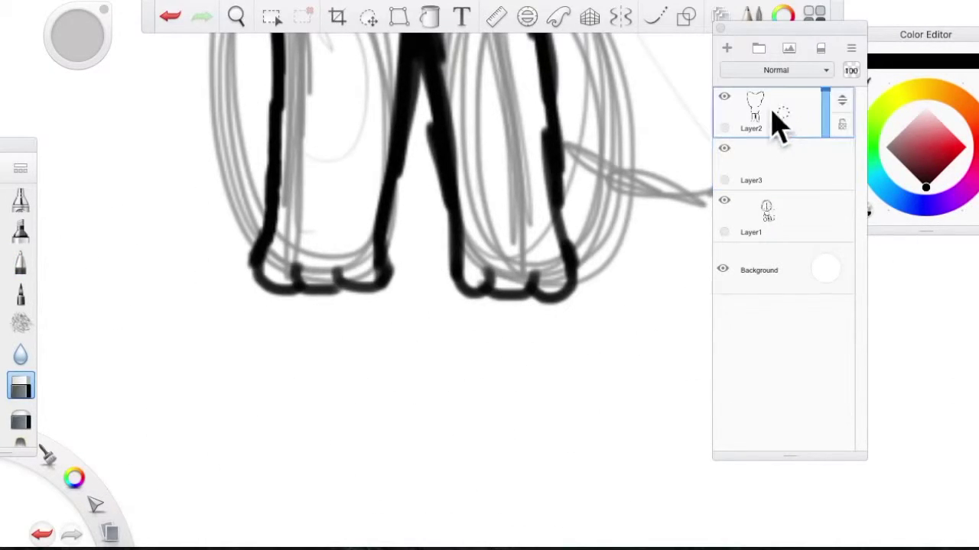
key(space)
drag(291, 91, 530, 284)
click(749, 227)
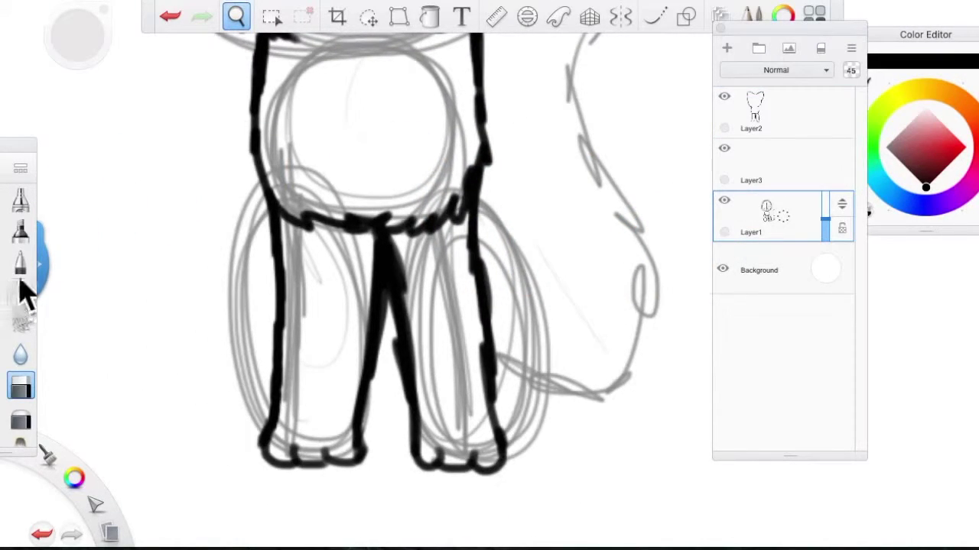
click(775, 124)
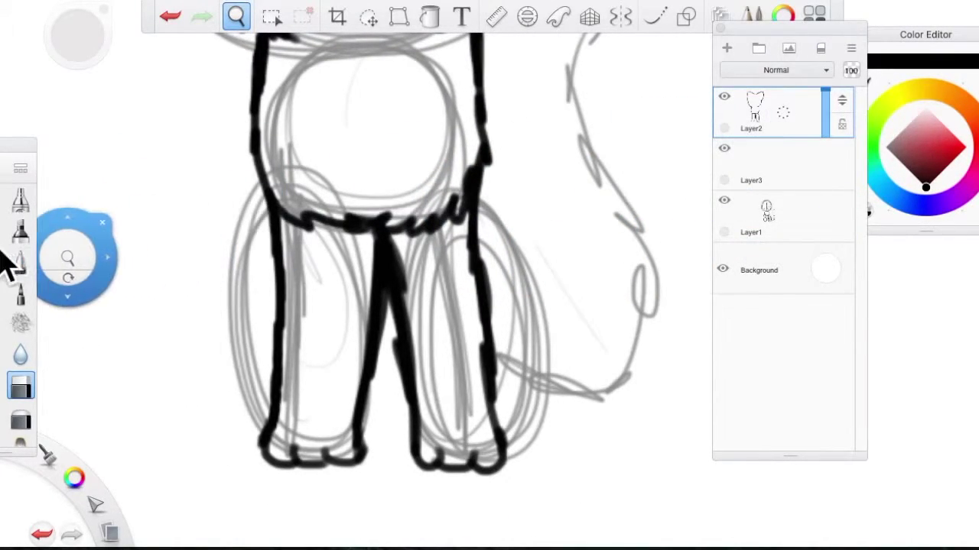
click(17, 262)
mouse_move(257, 181)
mouse_down()
mouse_move(227, 214)
mouse_move(226, 289)
mouse_move(253, 366)
mouse_up()
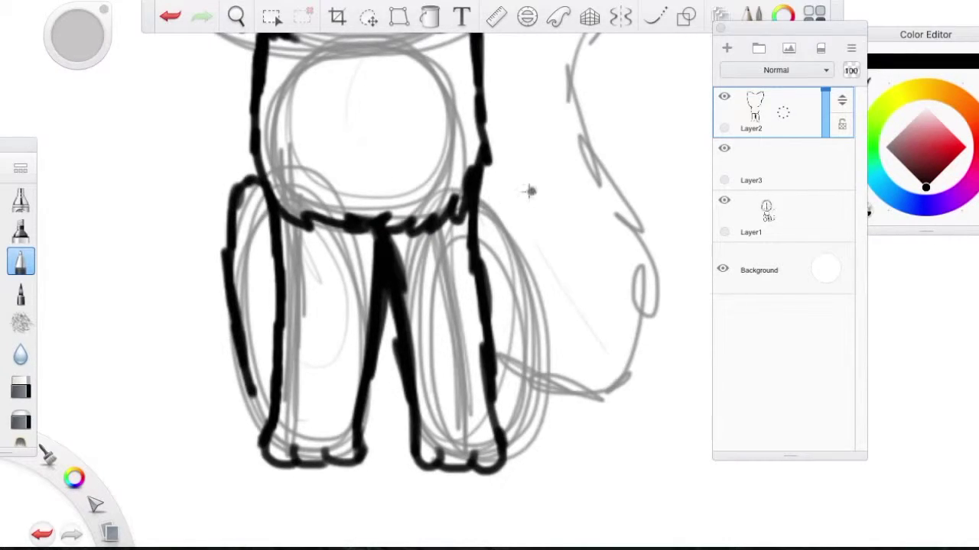
mouse_move(480, 184)
mouse_down()
mouse_move(510, 192)
mouse_move(534, 256)
mouse_move(542, 301)
mouse_move(533, 413)
mouse_up()
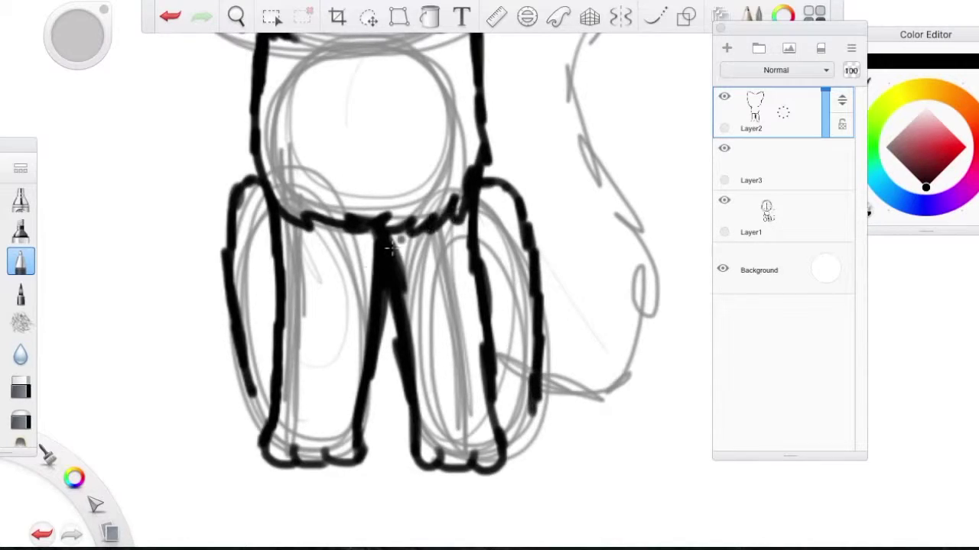
mouse_move(365, 459)
mouse_down()
mouse_move(413, 454)
mouse_move(366, 451)
mouse_up()
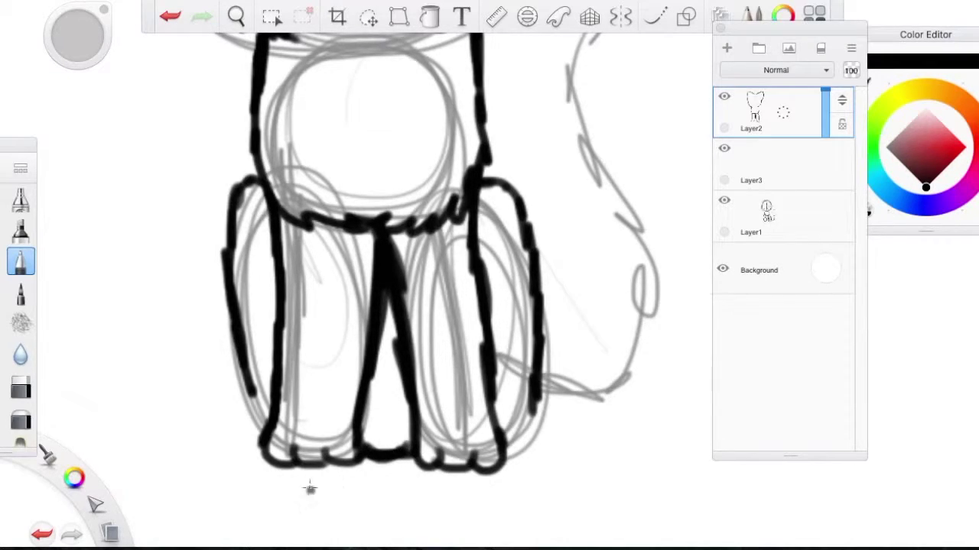
Step: Write the caption "sideways C" below the paws on Layer2, with an arrow to the curve between them
drag(287, 487, 260, 504)
drag(319, 493, 330, 505)
drag(341, 498, 454, 512)
drag(540, 491, 543, 526)
click(570, 505)
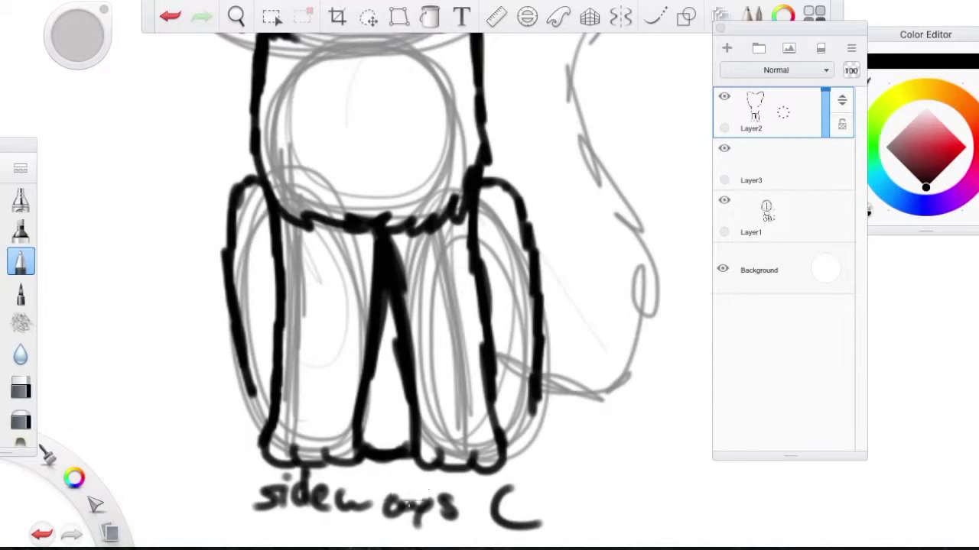
drag(376, 478, 386, 489)
Step: Erase across the caption and lower legs, and undo both the erasing and the caption strokes
click(21, 387)
mouse_move(305, 474)
mouse_down()
mouse_move(365, 463)
mouse_move(519, 497)
mouse_up()
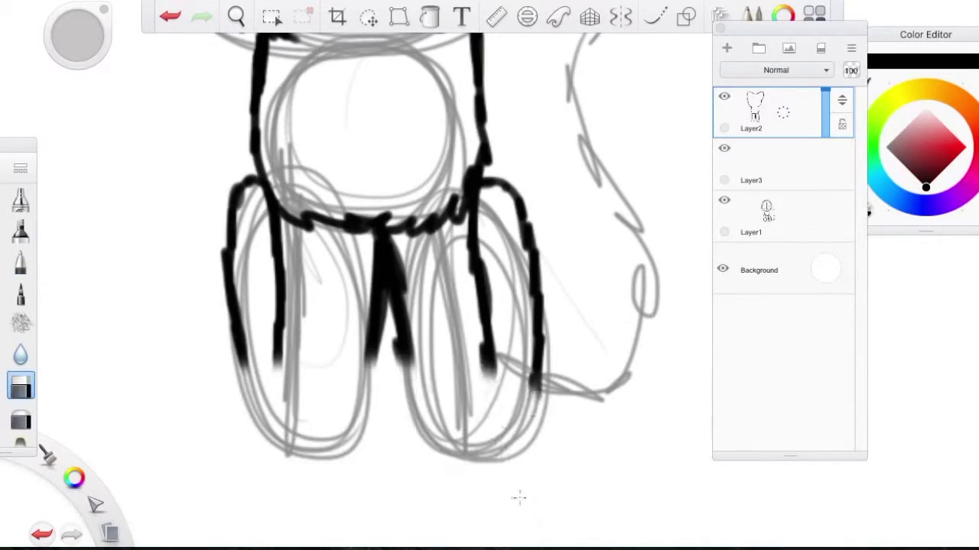
click(171, 19)
click(172, 20)
click(172, 20)
click(171, 20)
click(172, 20)
click(171, 20)
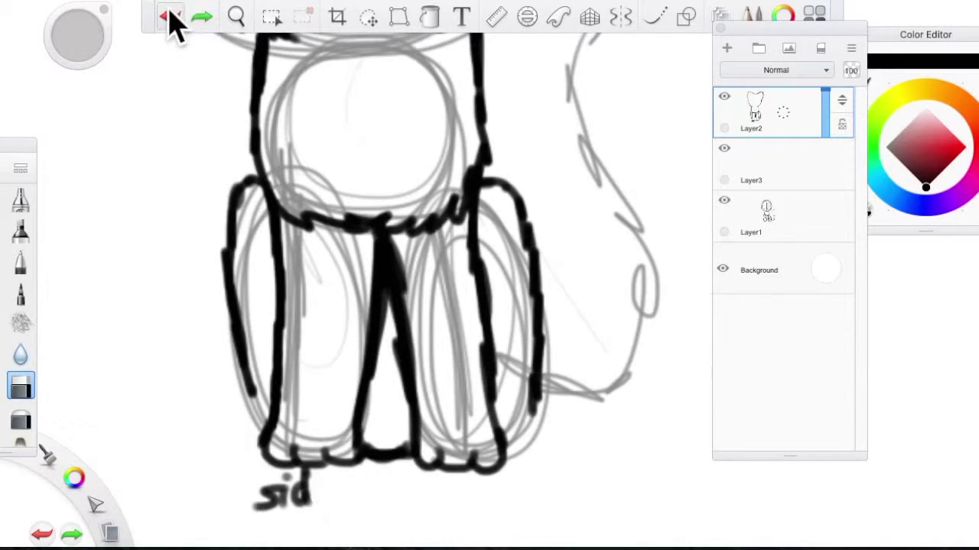
click(171, 20)
click(171, 19)
click(171, 20)
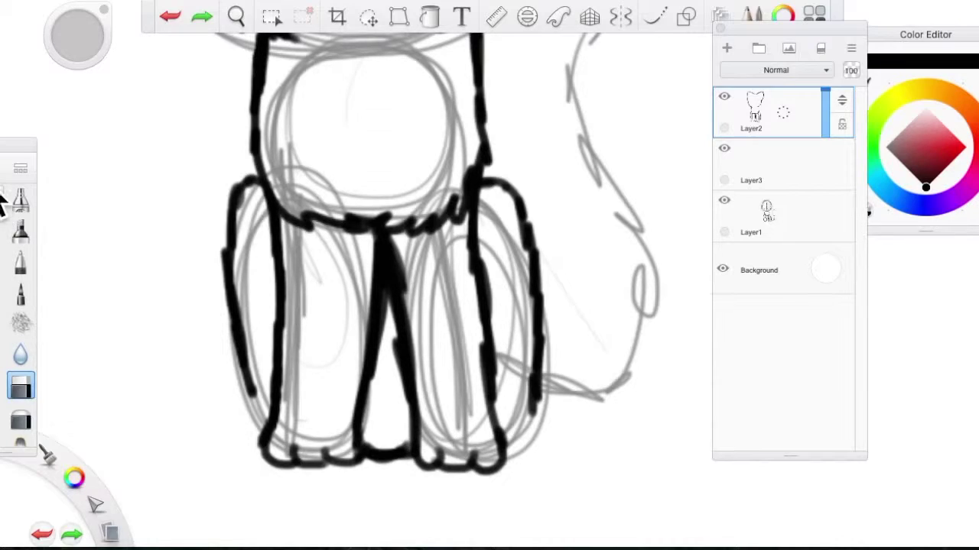
Step: Write the caption "Two curves" beside the legs on Layer2, with arrows to the hind legs on both sides
click(19, 261)
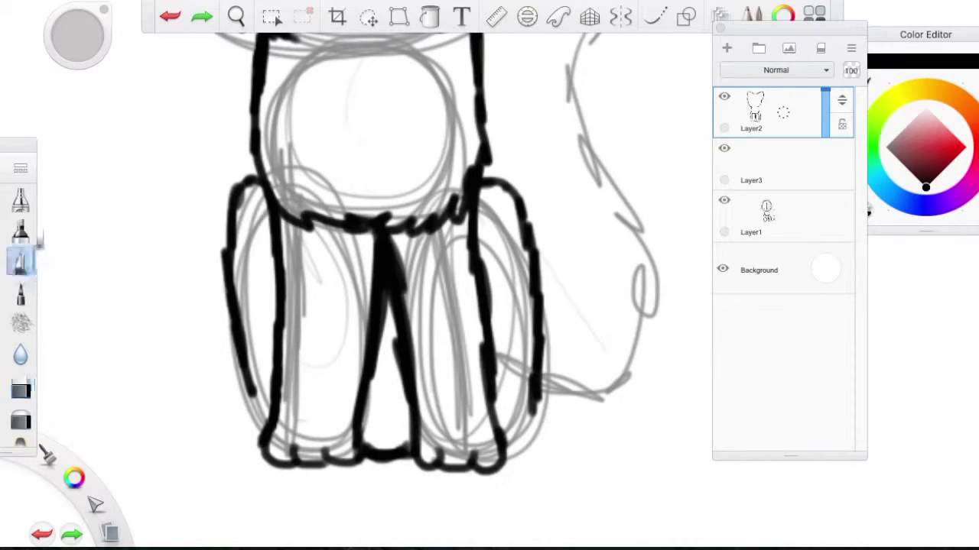
drag(83, 176, 81, 212)
mouse_move(54, 178)
mouse_down()
mouse_move(99, 184)
mouse_move(131, 191)
mouse_up()
mouse_move(71, 241)
mouse_down()
mouse_move(73, 263)
mouse_move(115, 243)
mouse_move(172, 258)
mouse_up()
drag(124, 316, 159, 323)
mouse_move(170, 307)
mouse_down()
mouse_move(190, 325)
mouse_move(171, 344)
mouse_up()
mouse_move(79, 372)
mouse_down()
mouse_move(129, 449)
mouse_move(354, 548)
mouse_move(583, 549)
mouse_move(632, 478)
mouse_up()
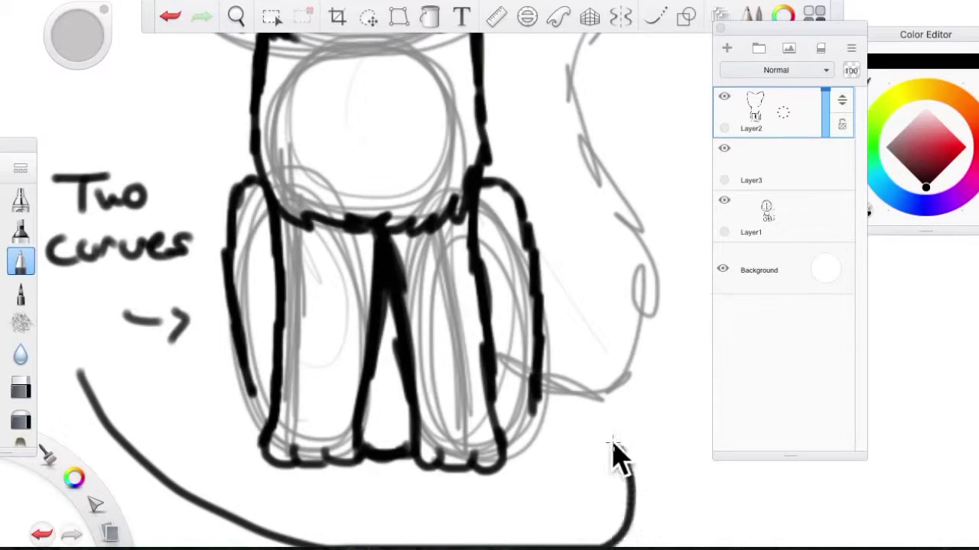
drag(572, 443, 643, 429)
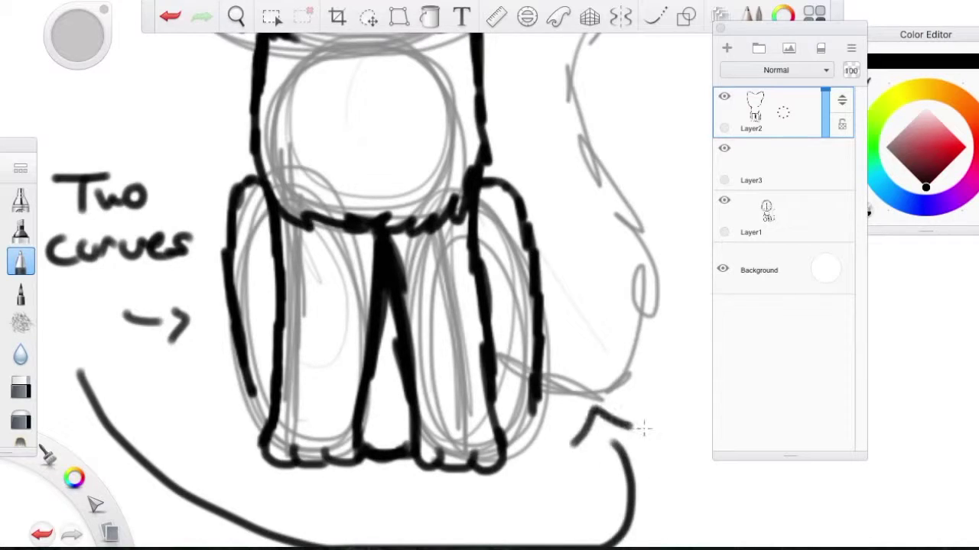
Step: Undo all strokes of the "Two curves" caption and its arrows
click(170, 16)
click(169, 17)
click(170, 17)
click(170, 17)
click(170, 17)
click(169, 17)
click(169, 17)
click(170, 16)
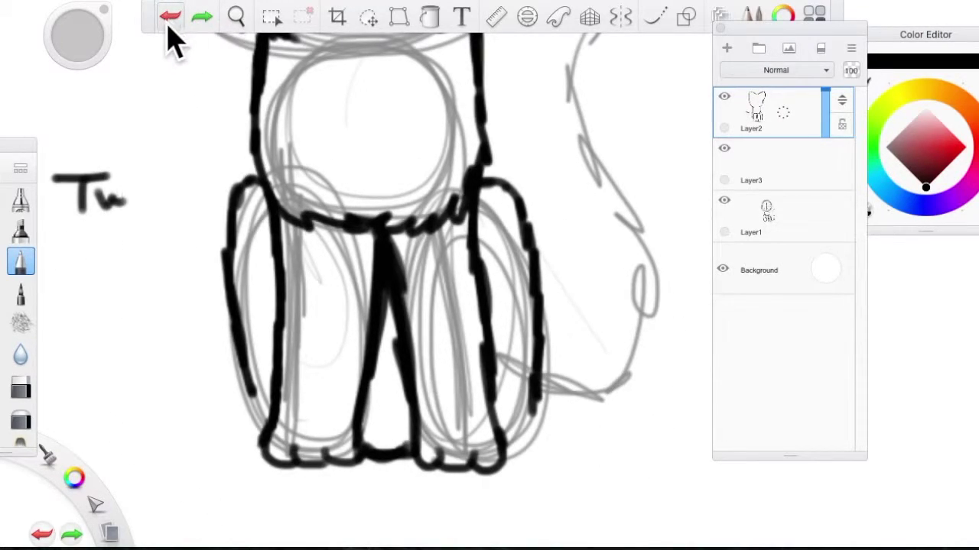
click(169, 17)
click(169, 17)
Step: Extend the hind leg outlines downward on Layer2 and close them with small rounded paws beside the front paws
drag(248, 337, 249, 397)
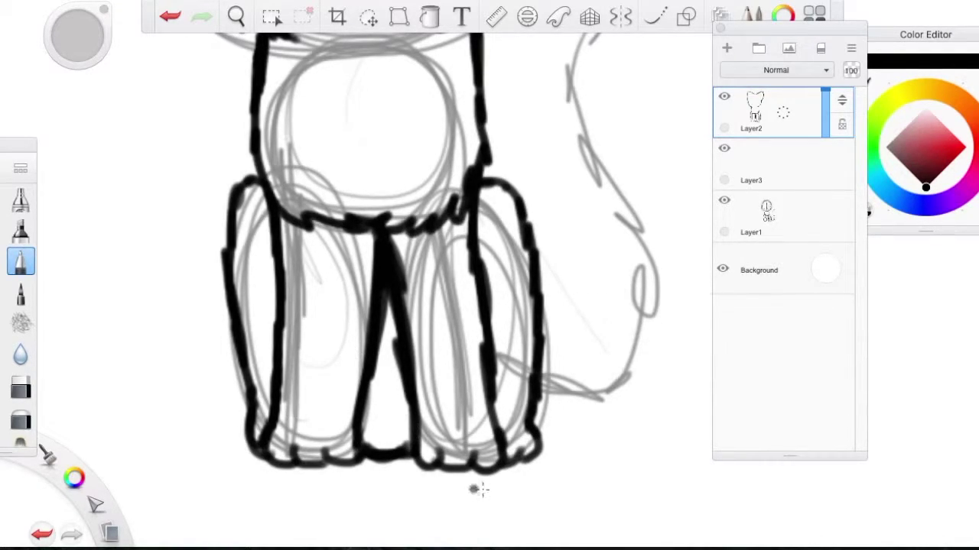
Step: Draw three C letters on Layer3 with arrows to the hind paws' toes, and erase them all
click(237, 16)
drag(328, 179, 780, 179)
click(779, 179)
drag(692, 149, 247, 33)
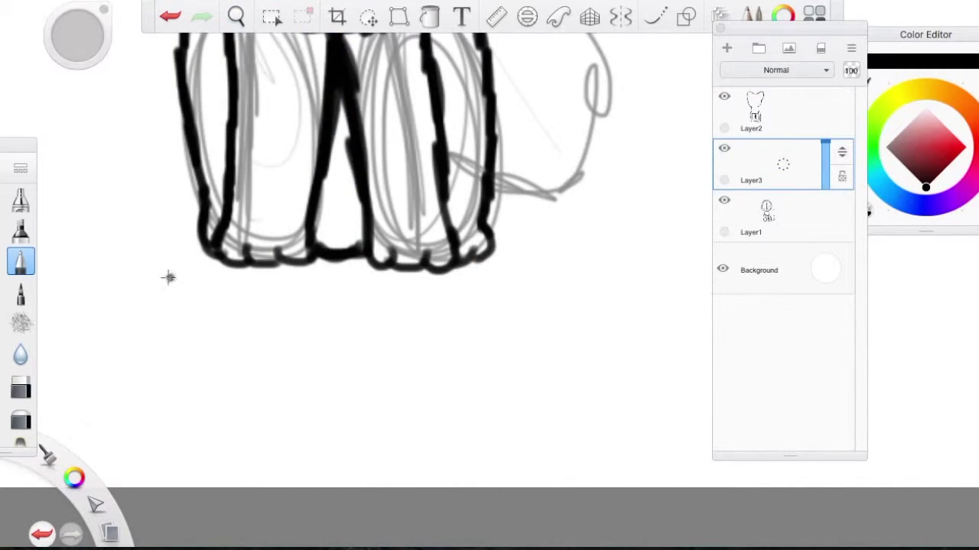
drag(169, 277, 178, 309)
mouse_move(432, 300)
mouse_down()
mouse_move(408, 315)
mouse_move(447, 325)
mouse_move(470, 264)
mouse_move(540, 317)
mouse_up()
drag(522, 255, 528, 268)
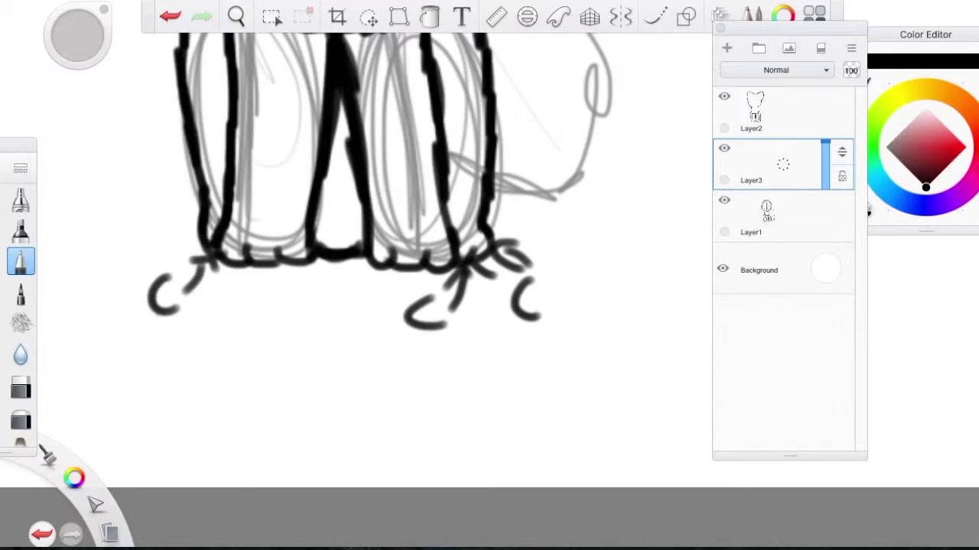
click(21, 386)
mouse_move(164, 298)
mouse_down()
mouse_move(173, 316)
mouse_move(658, 303)
mouse_up()
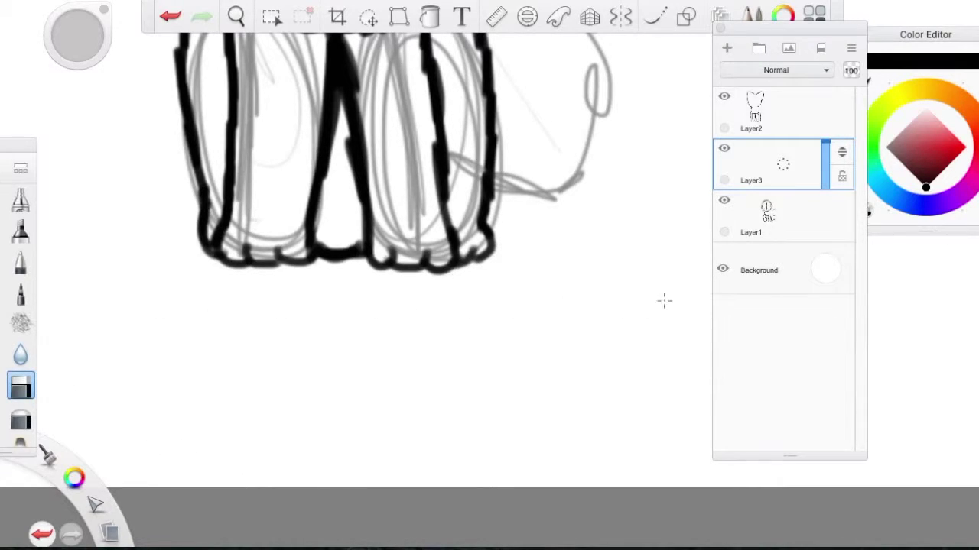
Step: Outline a wide, bushy tail on Layer2 around the sketched tail line, curving up from the hind leg to a pointed tip
click(768, 113)
click(346, 60)
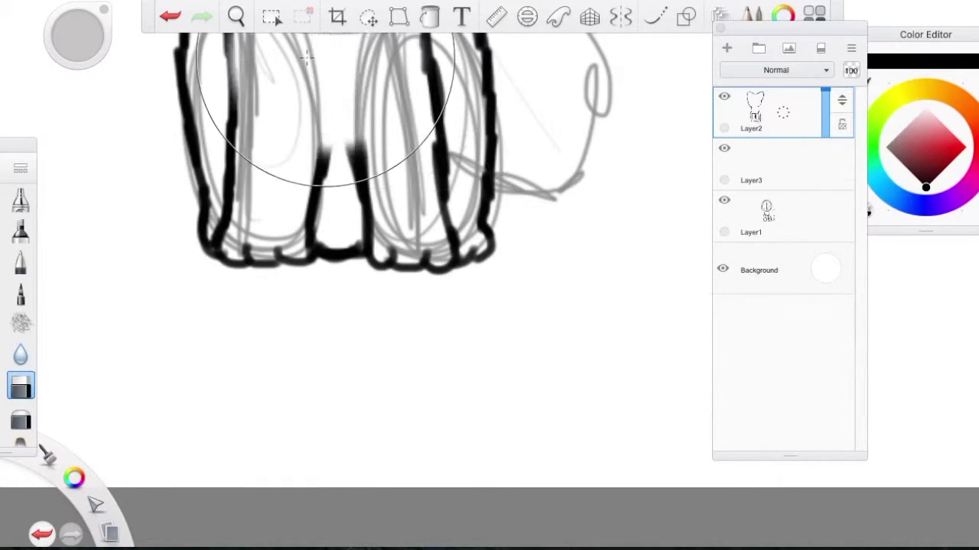
click(236, 16)
mouse_move(543, 176)
mouse_down()
mouse_move(426, 400)
mouse_move(411, 195)
mouse_move(526, 221)
mouse_up()
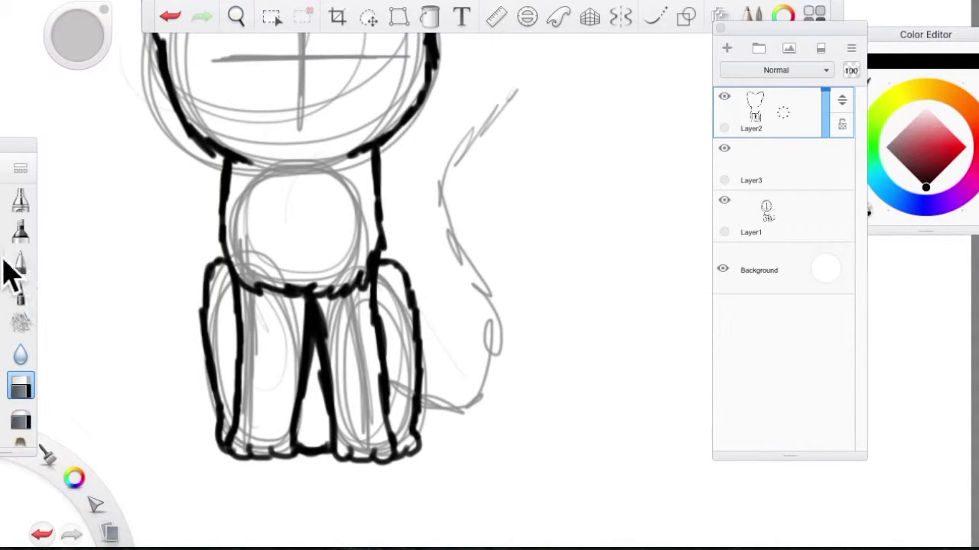
click(20, 262)
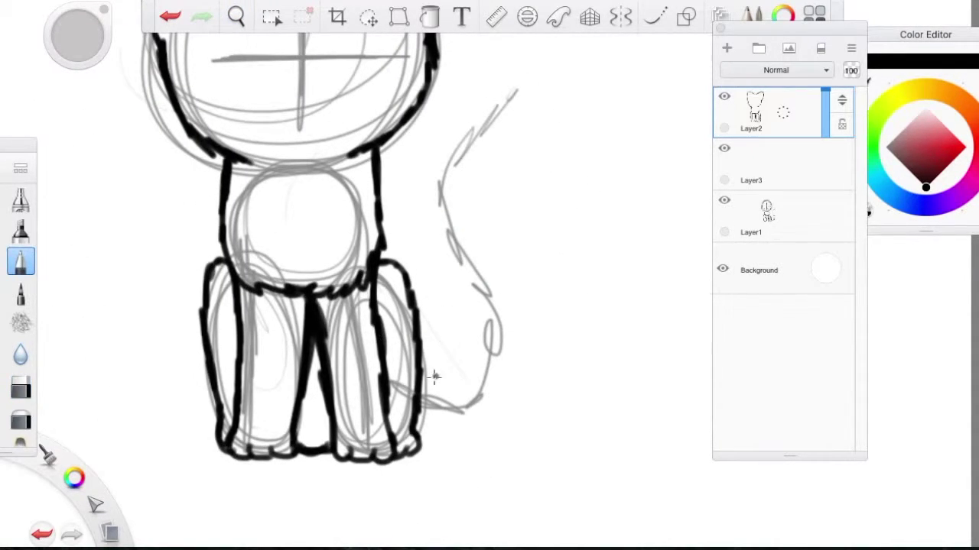
mouse_move(457, 349)
mouse_down()
mouse_move(399, 200)
mouse_move(410, 131)
mouse_move(464, 72)
mouse_up()
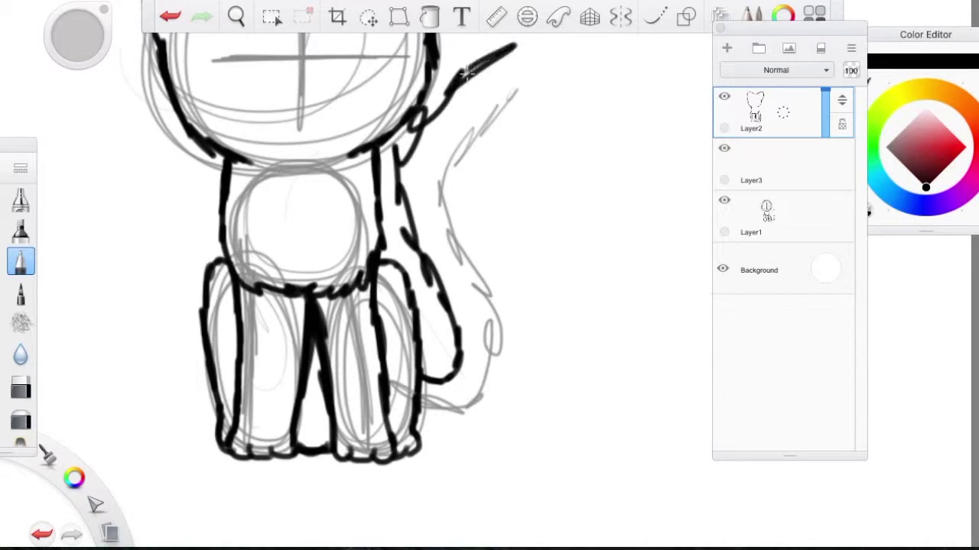
click(170, 16)
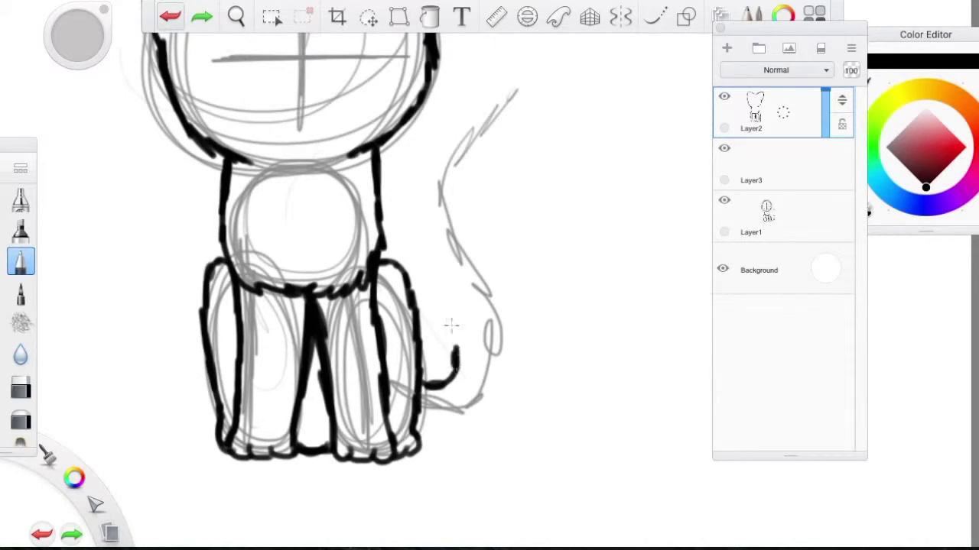
drag(442, 306, 413, 250)
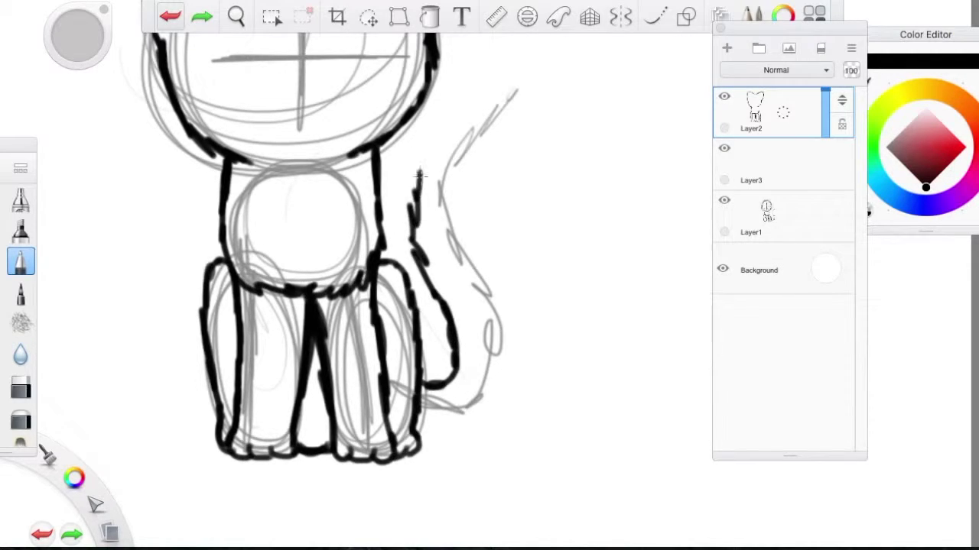
mouse_move(443, 120)
mouse_down()
mouse_move(523, 71)
mouse_move(550, 68)
mouse_up()
mouse_move(426, 407)
mouse_down()
mouse_move(489, 441)
mouse_move(545, 426)
mouse_move(574, 380)
mouse_move(576, 304)
mouse_move(524, 186)
mouse_move(524, 156)
mouse_move(571, 77)
mouse_move(521, 75)
mouse_up()
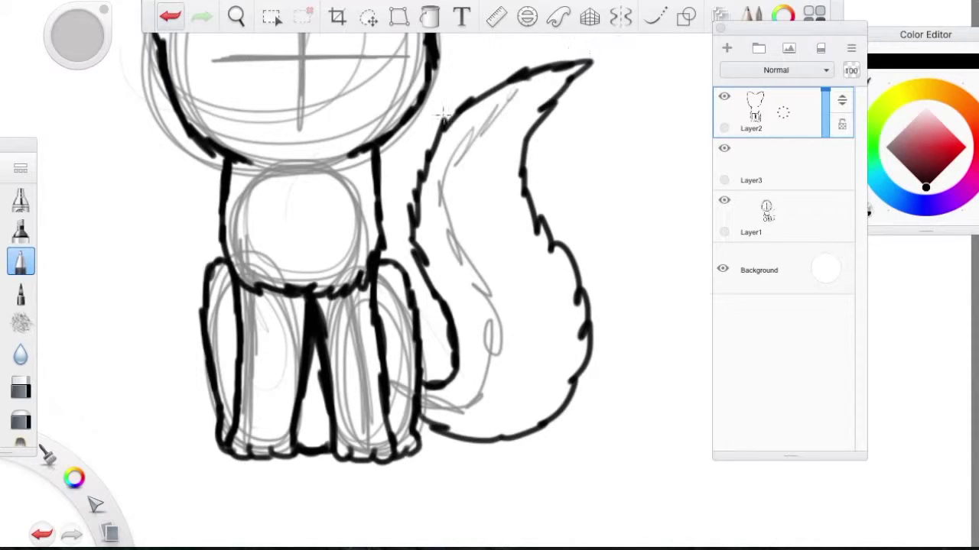
Step: Write a "Fluffy" caption with an S and an arrow beside the tail on Layer3, and erase it all
click(236, 15)
drag(481, 207, 317, 149)
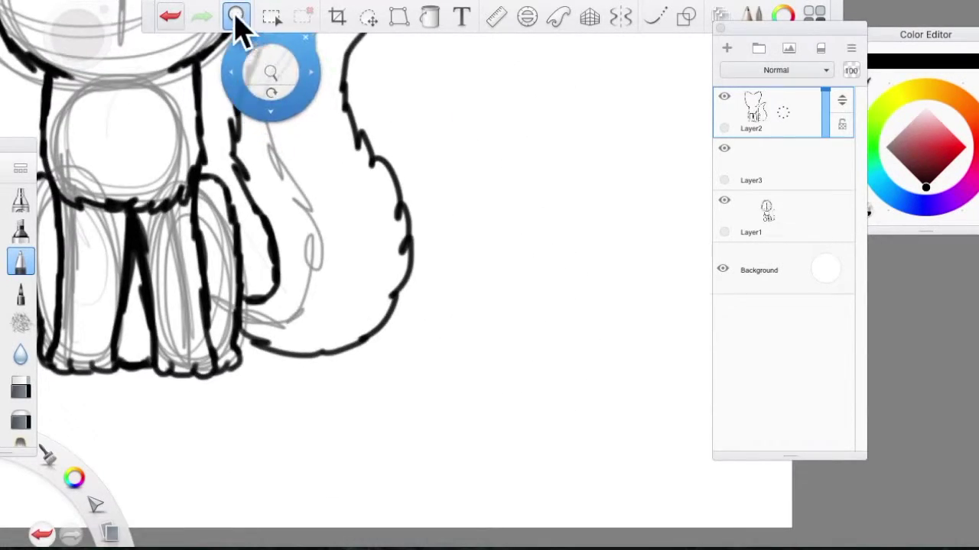
click(745, 170)
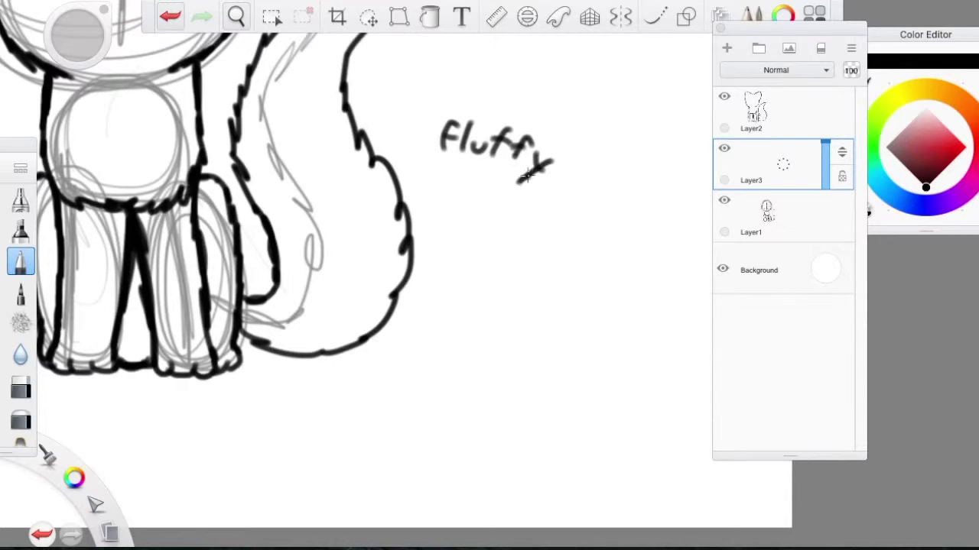
drag(521, 225, 459, 243)
mouse_move(463, 227)
mouse_down()
mouse_move(444, 237)
mouse_move(494, 247)
mouse_up()
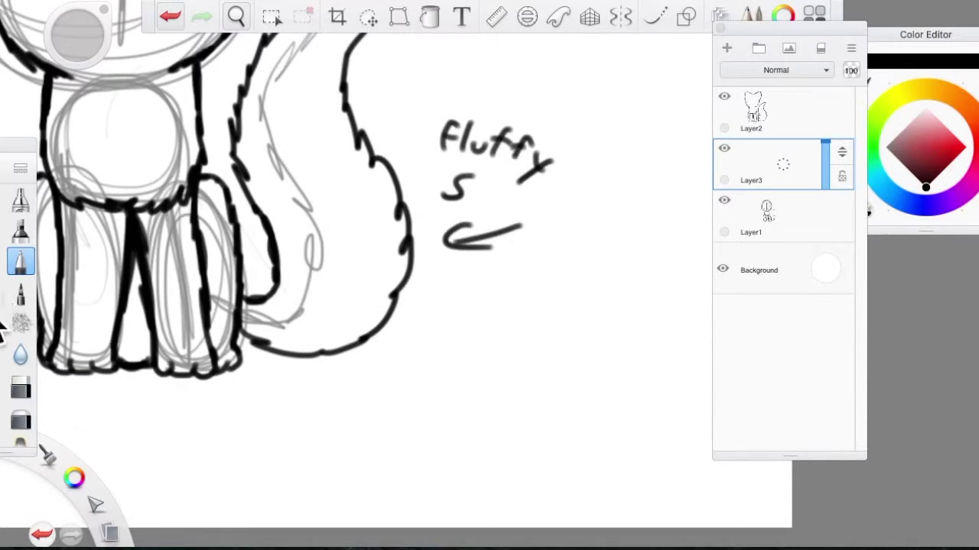
click(21, 388)
mouse_move(547, 172)
mouse_down()
mouse_move(563, 157)
mouse_move(487, 270)
mouse_up()
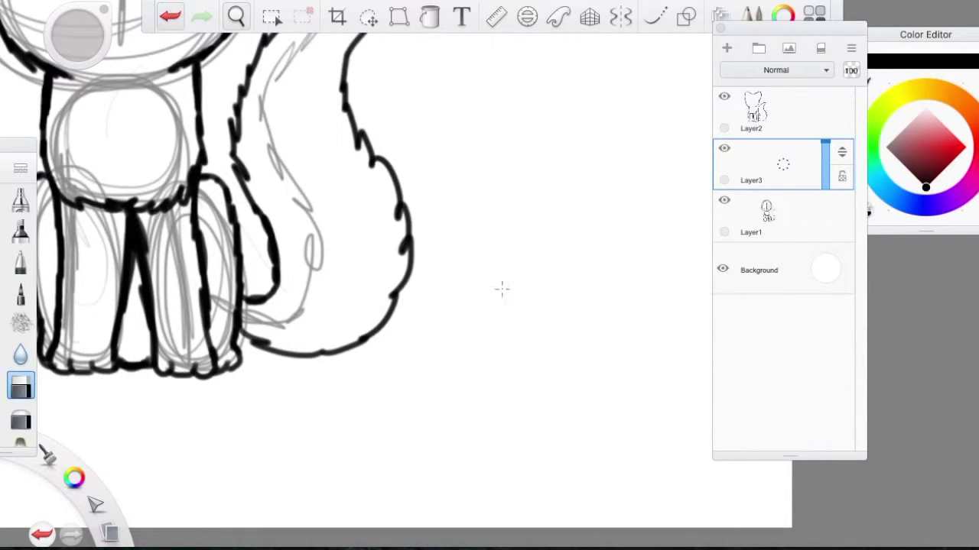
Step: Ink two black oval eyes with small white highlights on Layer2, resting on the face's horizontal guideline
click(774, 130)
click(236, 17)
drag(305, 267, 493, 287)
drag(429, 187, 360, 34)
click(237, 17)
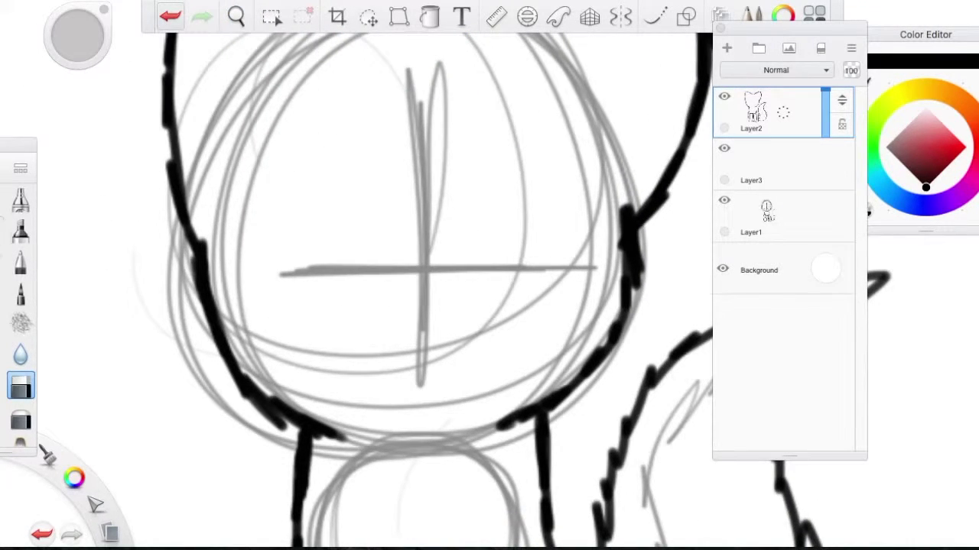
click(20, 262)
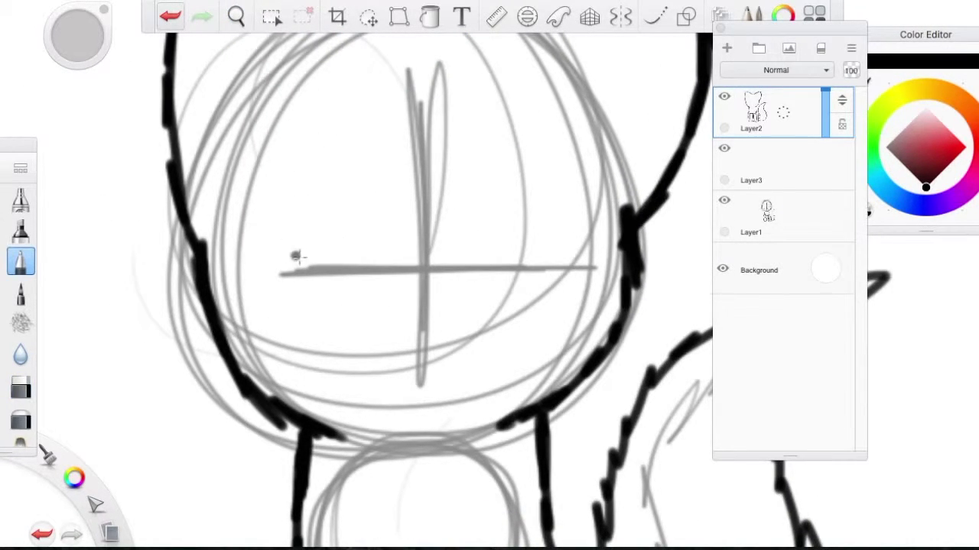
click(171, 16)
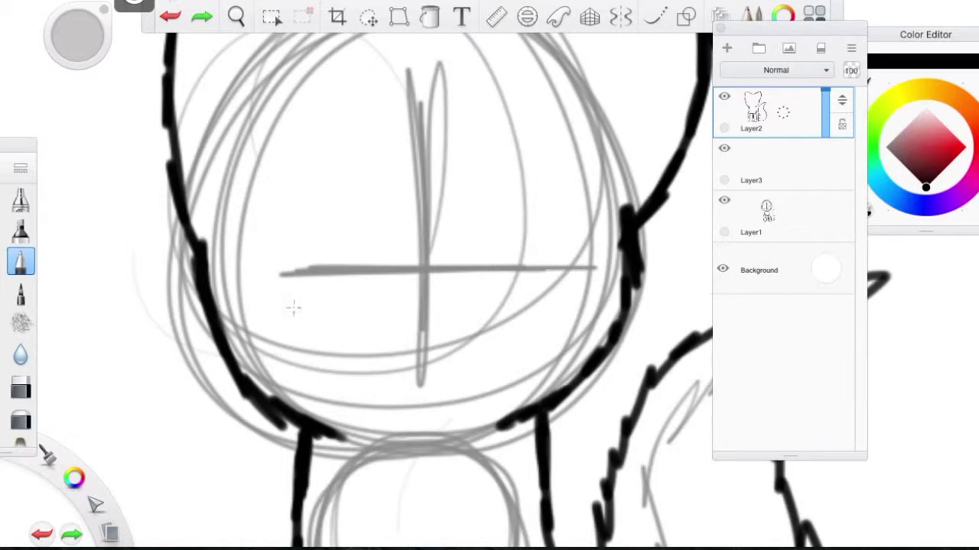
mouse_move(304, 192)
mouse_down()
mouse_move(276, 235)
mouse_move(304, 264)
mouse_move(317, 223)
mouse_move(310, 199)
mouse_move(301, 197)
mouse_move(291, 224)
mouse_move(307, 200)
mouse_up()
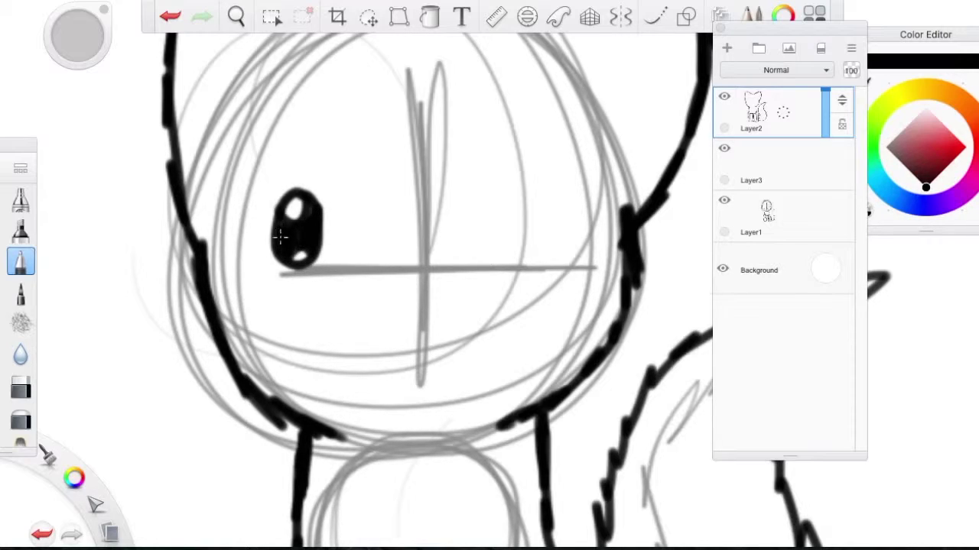
mouse_move(511, 201)
mouse_down()
mouse_move(494, 232)
mouse_move(525, 207)
mouse_move(543, 219)
mouse_move(517, 226)
mouse_move(539, 254)
mouse_move(550, 243)
mouse_move(547, 215)
mouse_move(531, 239)
mouse_up()
click(173, 18)
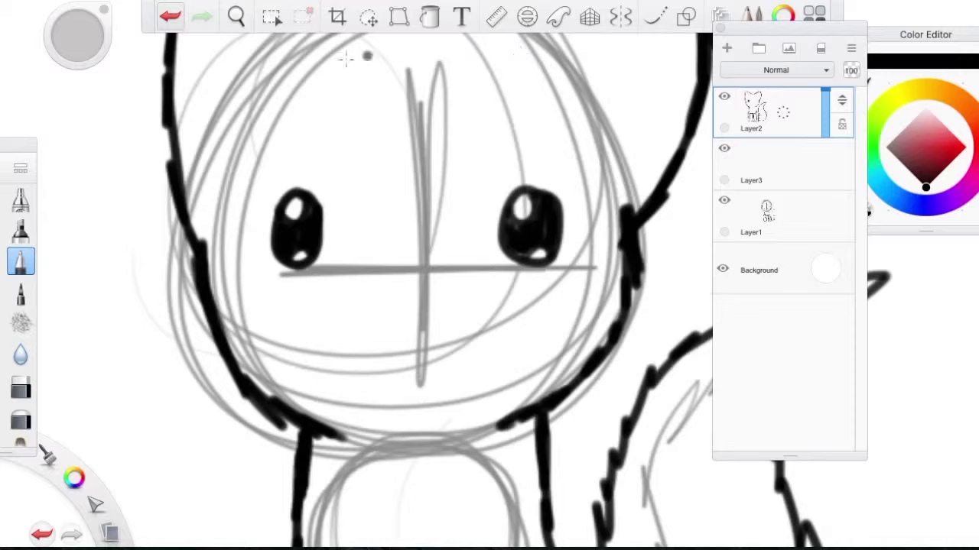
Step: Lasso the right eye on Layer2, make it narrower and reposition it to match the left eye
click(368, 17)
mouse_move(447, 233)
mouse_down()
mouse_move(494, 153)
mouse_move(464, 184)
mouse_up()
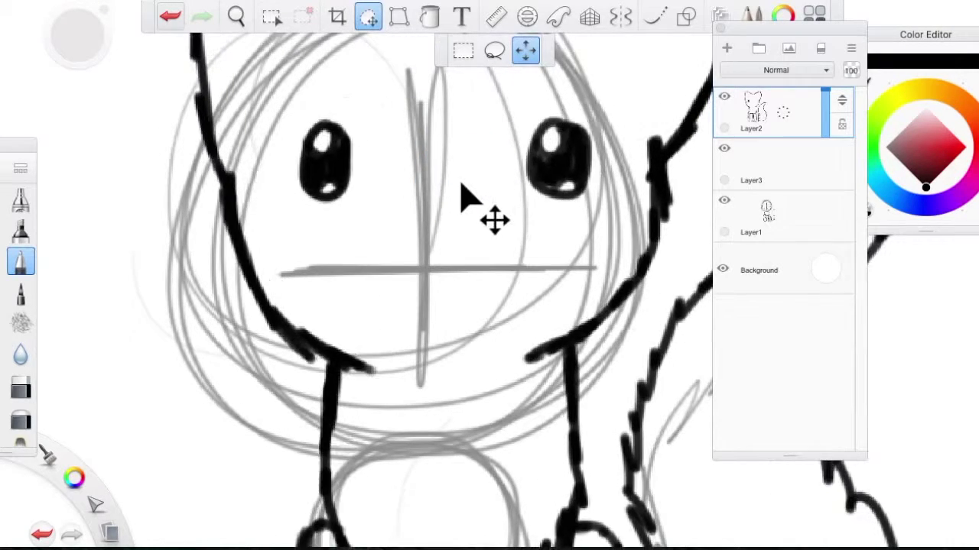
key(ctrl+z)
click(494, 51)
mouse_move(463, 244)
mouse_down()
mouse_move(494, 157)
mouse_move(577, 218)
mouse_move(520, 321)
mouse_up()
mouse_move(501, 218)
mouse_down()
mouse_move(489, 171)
mouse_move(465, 175)
mouse_up()
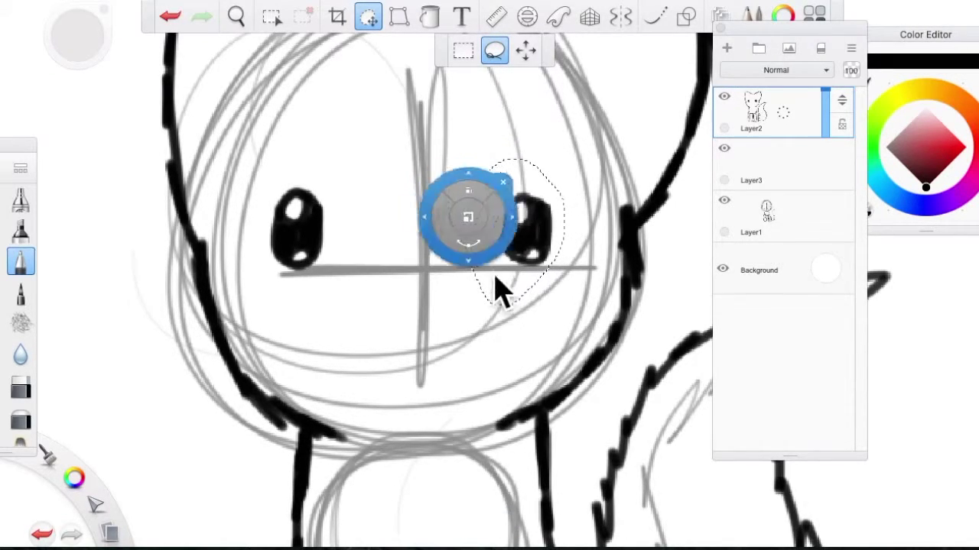
mouse_move(509, 273)
mouse_down()
mouse_move(511, 247)
mouse_move(504, 254)
mouse_up()
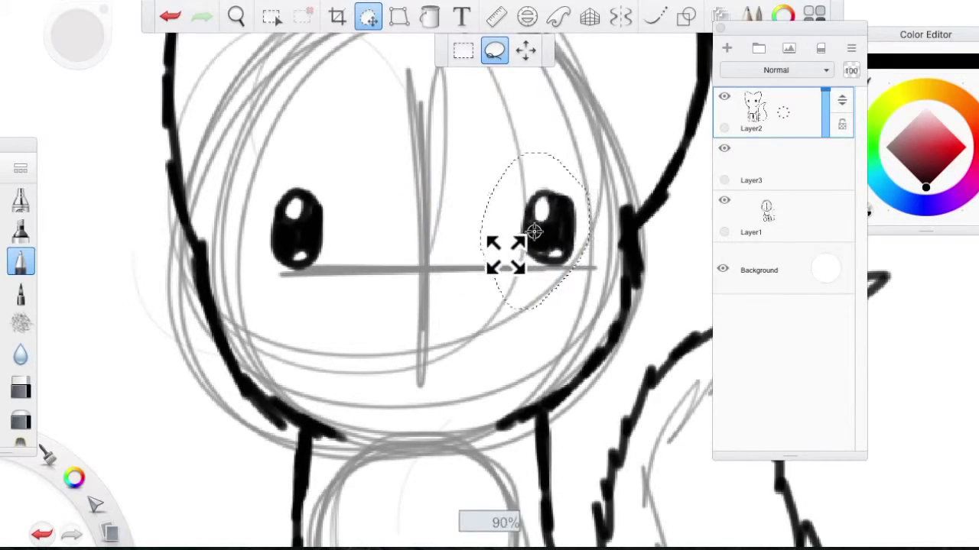
click(367, 17)
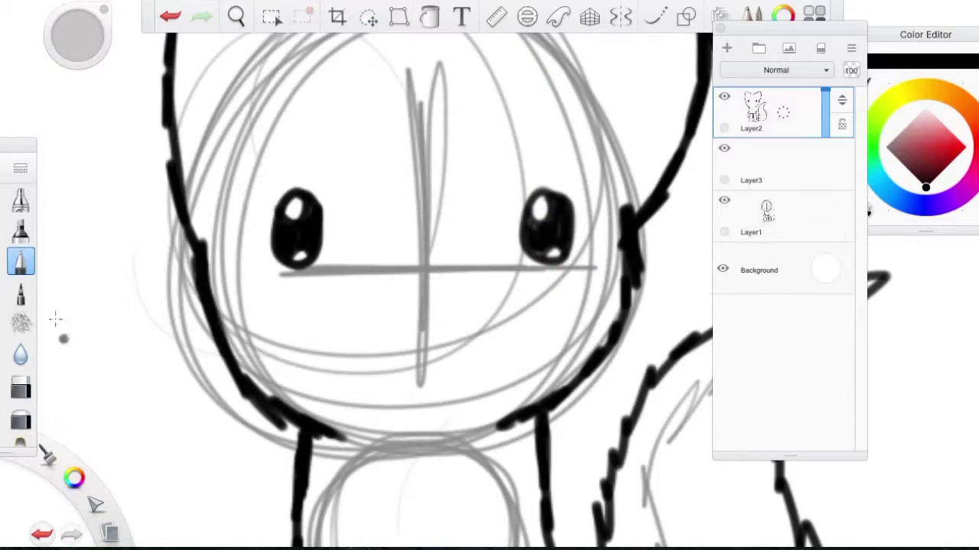
Step: Write the caption "Make eyes" across the forehead on Layer3 and erase it
mouse_move(304, 77)
mouse_down()
mouse_move(335, 103)
mouse_move(280, 97)
mouse_move(336, 107)
mouse_up()
click(171, 17)
click(784, 187)
drag(359, 55, 356, 104)
drag(382, 69, 365, 99)
mouse_move(382, 85)
mouse_down()
mouse_move(399, 76)
mouse_move(419, 113)
mouse_up()
drag(474, 95, 490, 117)
mouse_move(505, 107)
mouse_down()
mouse_move(528, 83)
mouse_move(493, 132)
mouse_up()
mouse_move(531, 107)
mouse_down()
mouse_move(560, 86)
mouse_move(570, 111)
mouse_up()
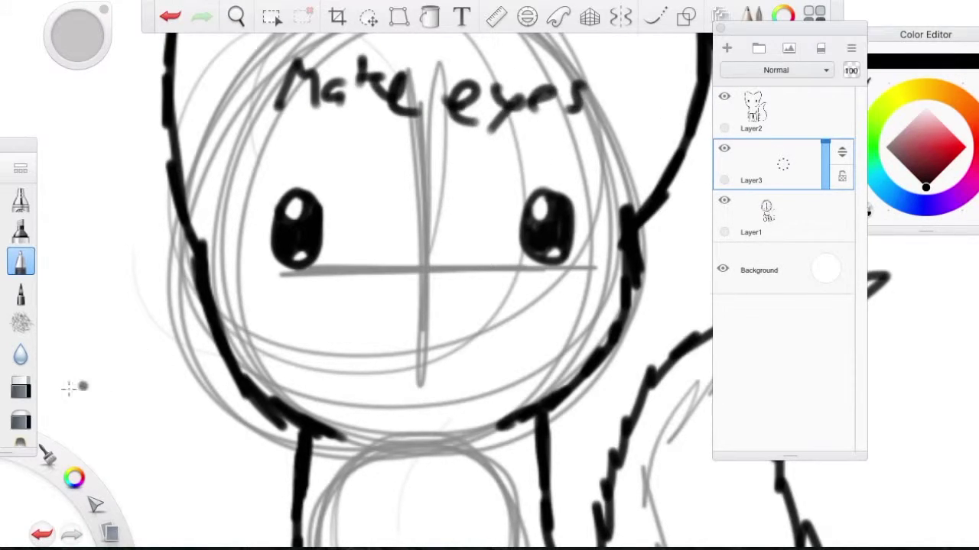
click(21, 386)
mouse_move(244, 99)
mouse_down()
mouse_move(284, 148)
mouse_move(494, 131)
mouse_move(581, 96)
mouse_up()
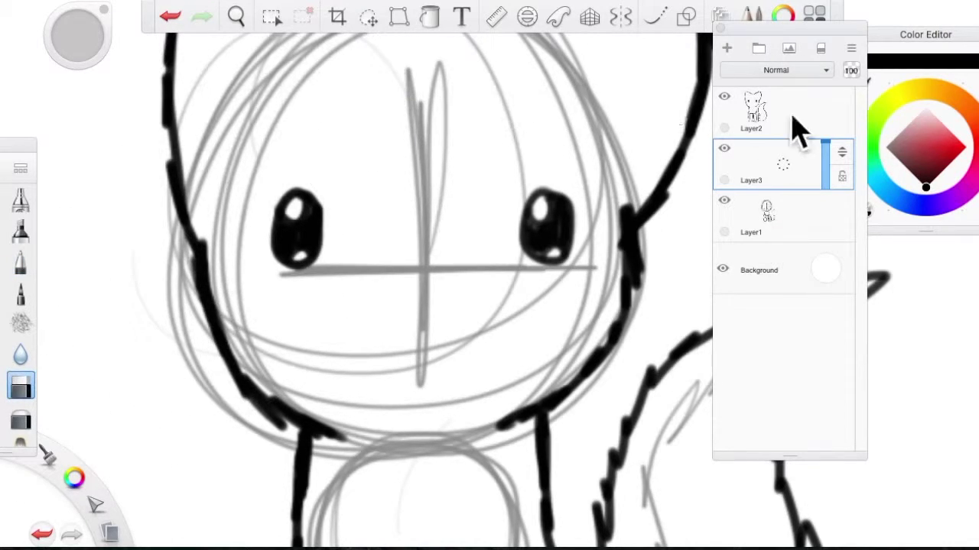
Step: Ink a small filled black nose on Layer2 where the face guidelines cross, shaped as a downward-pointing triangle
click(796, 130)
click(21, 261)
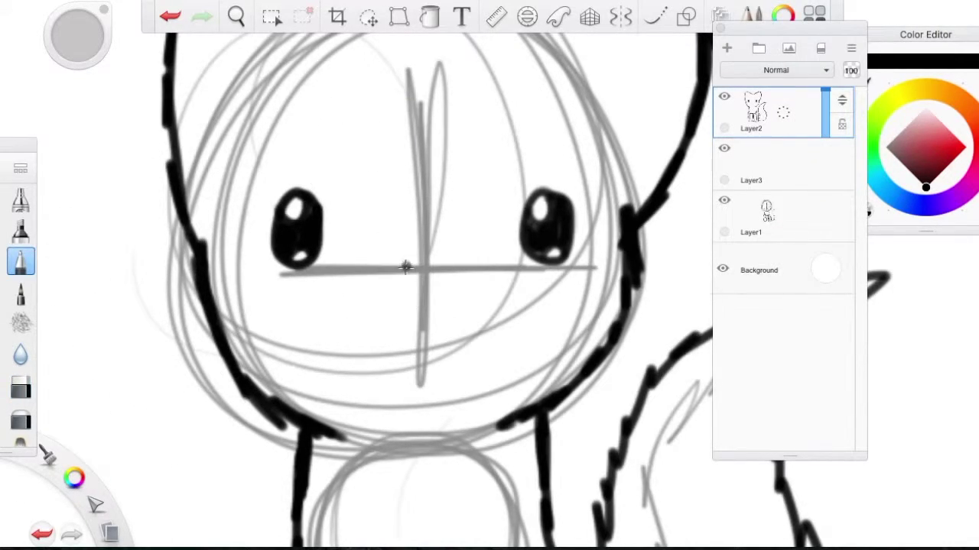
drag(405, 264, 434, 264)
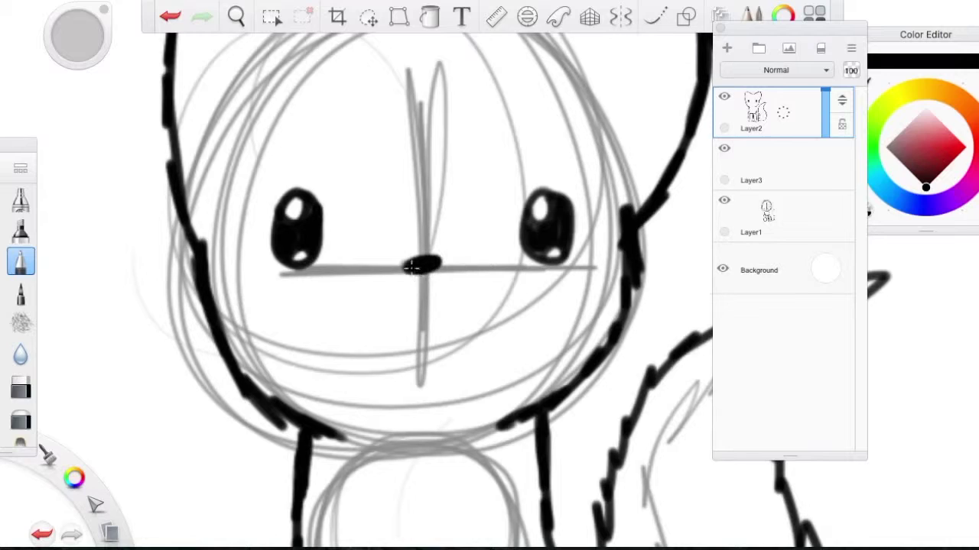
click(168, 16)
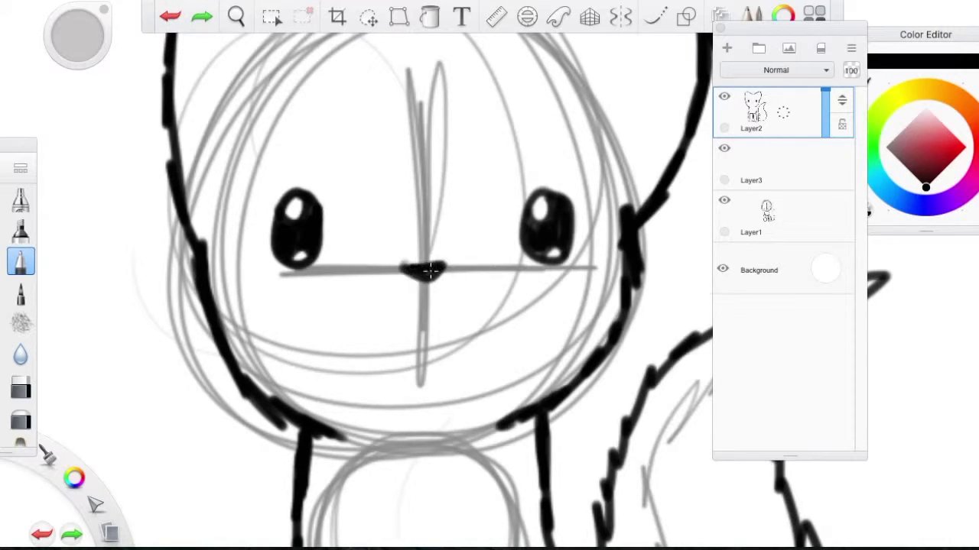
Step: Write a caption across the forehead on Layer3 and erase it
click(802, 164)
mouse_move(340, 112)
mouse_down()
mouse_move(360, 135)
mouse_move(417, 130)
mouse_move(453, 149)
mouse_move(345, 186)
mouse_move(386, 183)
mouse_move(417, 203)
mouse_move(501, 191)
mouse_move(511, 200)
mouse_move(398, 153)
mouse_move(654, 132)
mouse_up()
click(21, 386)
Step: Ink a small W-shaped mouth on Layer2 beneath the nose, centred on the vertical guideline
click(768, 111)
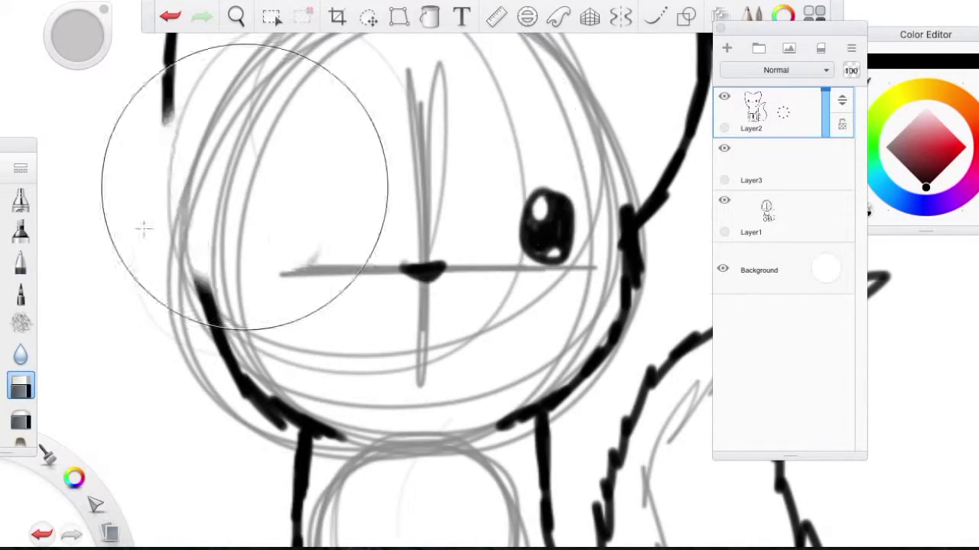
click(20, 261)
mouse_move(393, 340)
mouse_down()
mouse_move(457, 336)
mouse_move(464, 320)
mouse_up()
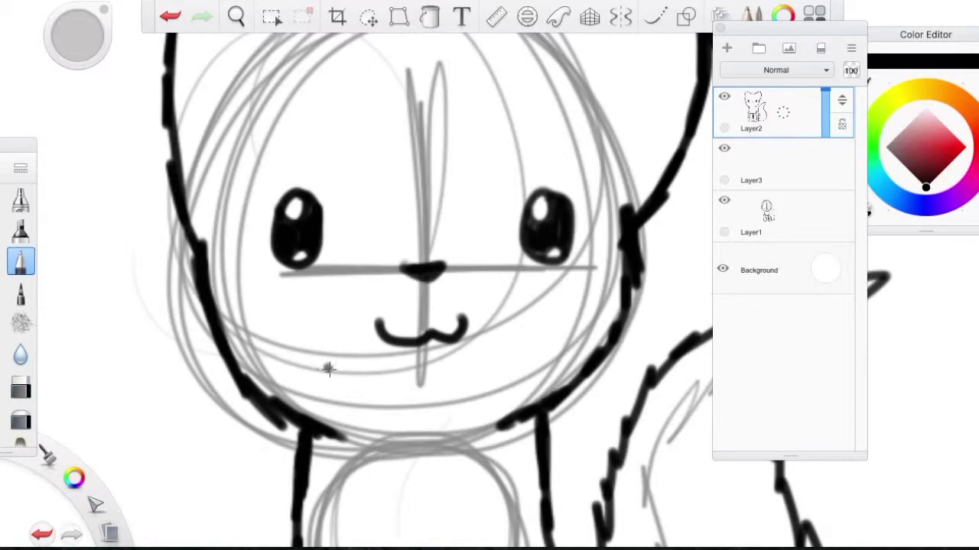
Step: Start a caption reading "W s" under the mouth and undo its strokes, keeping the mouth line
mouse_move(312, 352)
mouse_down()
mouse_move(334, 382)
mouse_move(360, 353)
mouse_up()
drag(380, 392, 404, 374)
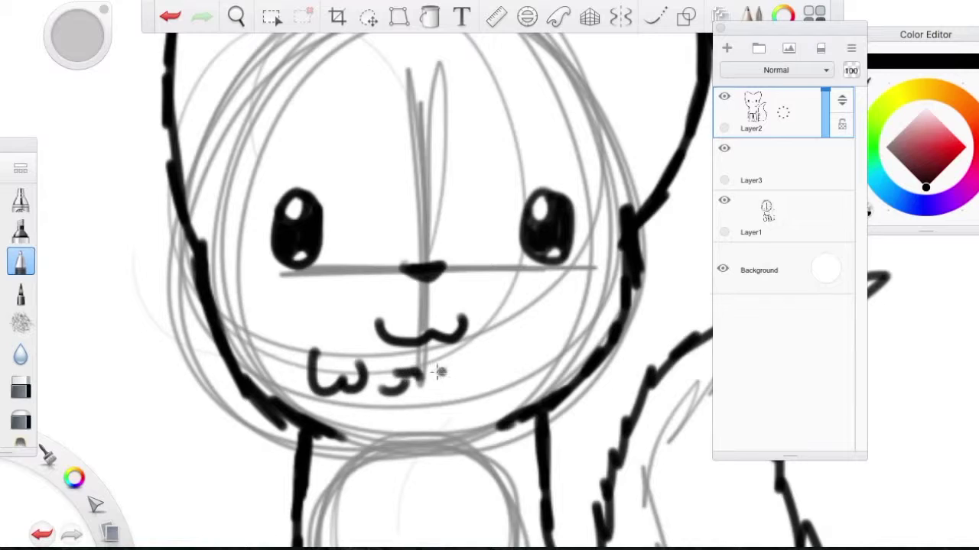
click(170, 16)
click(170, 17)
click(170, 17)
click(235, 18)
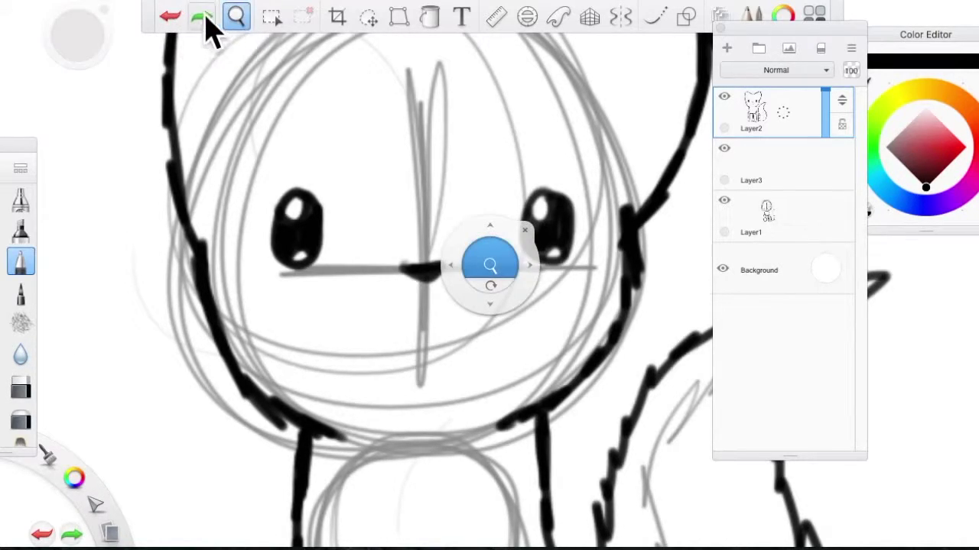
click(202, 17)
Step: Write the caption "Erase guidelines" in the empty area beside the cat and erase it
scroll(212, 214, down, 5)
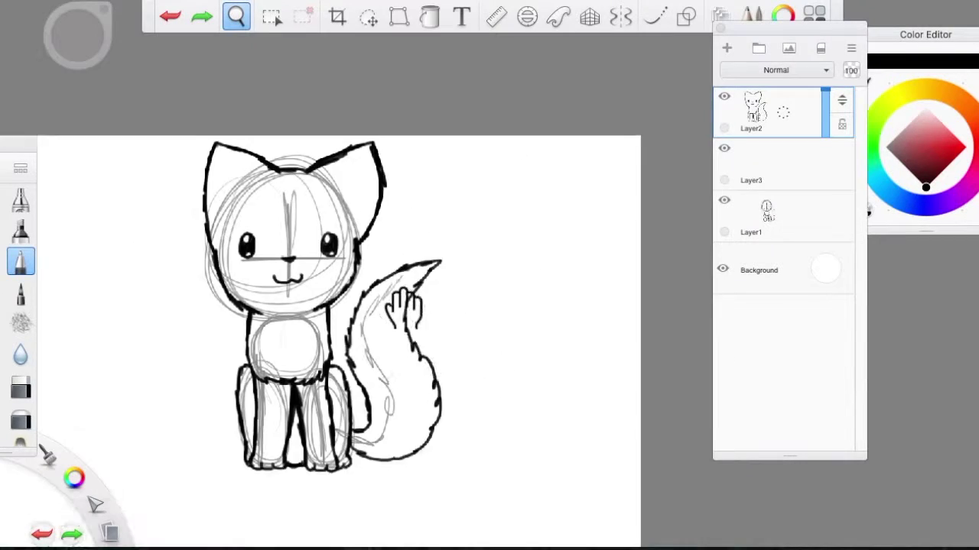
scroll(334, 153, up, 5)
click(236, 17)
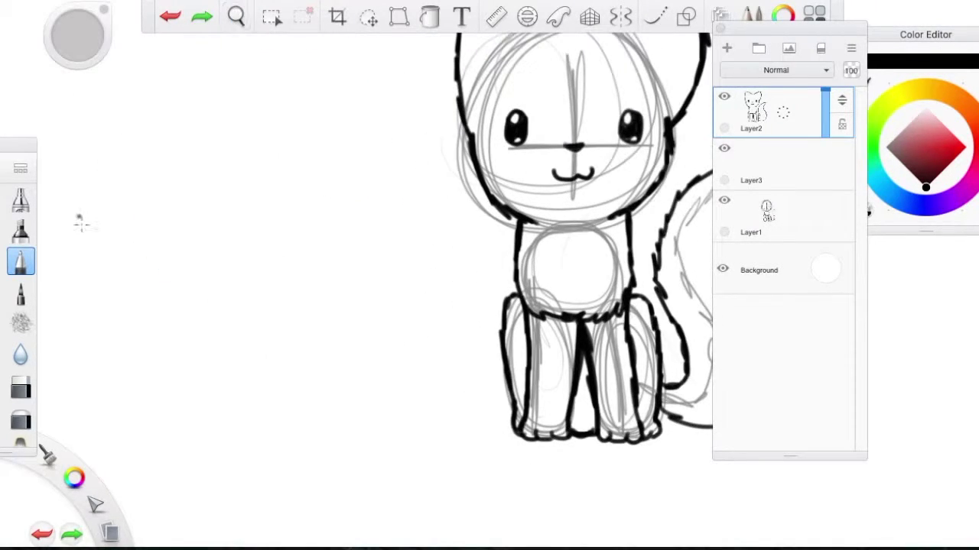
drag(114, 216, 134, 184)
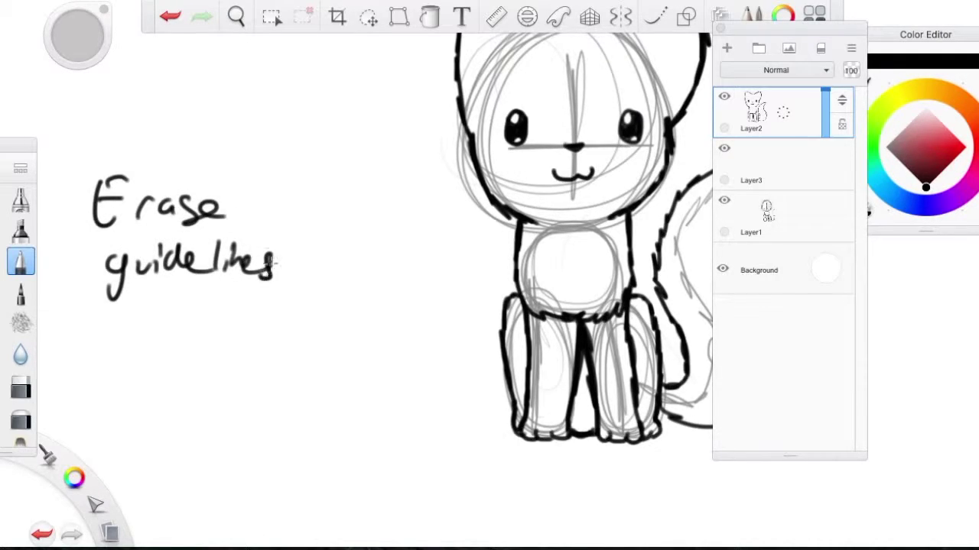
click(21, 386)
drag(283, 262, 213, 257)
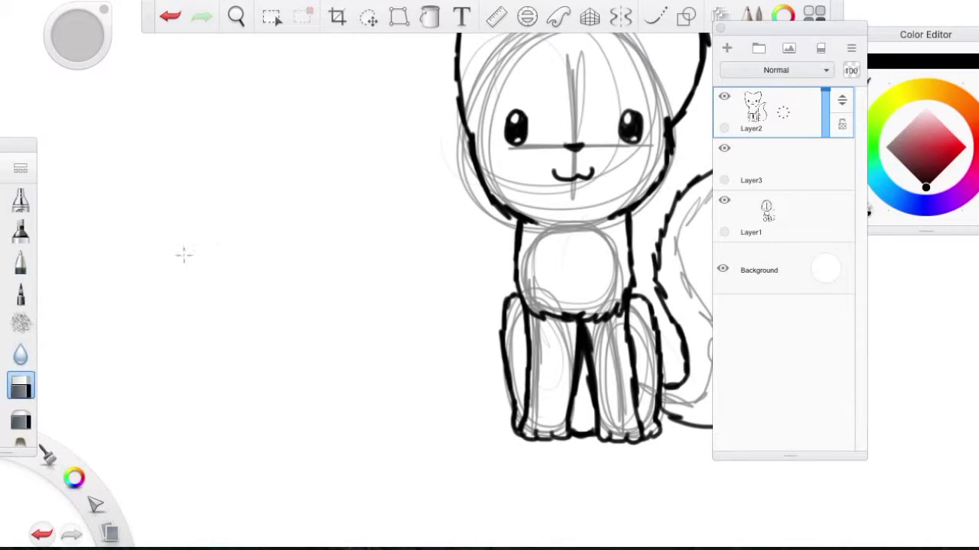
Step: Erase the sketched guidelines on Layer1 and delete that layer, leaving only the inked cat
click(788, 220)
drag(507, 367, 581, 321)
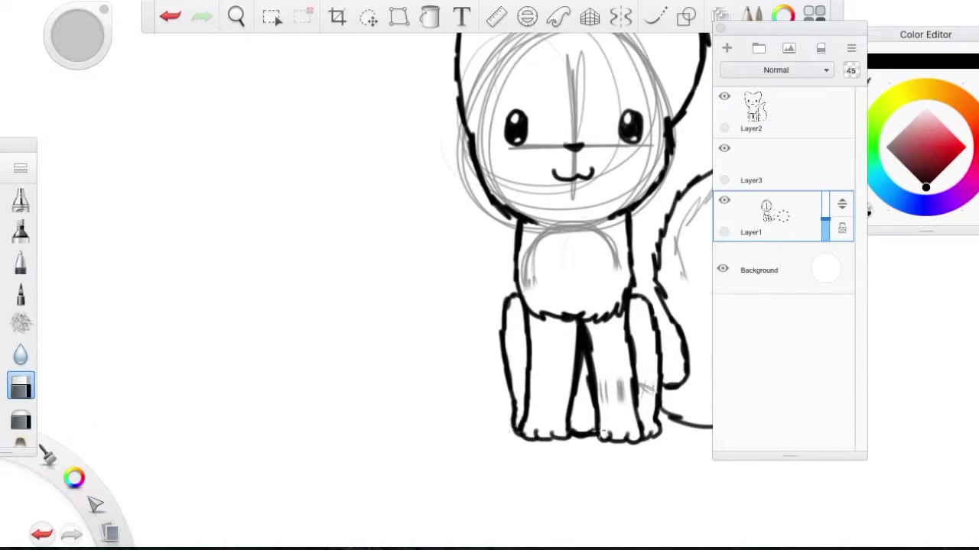
click(788, 210)
click(809, 188)
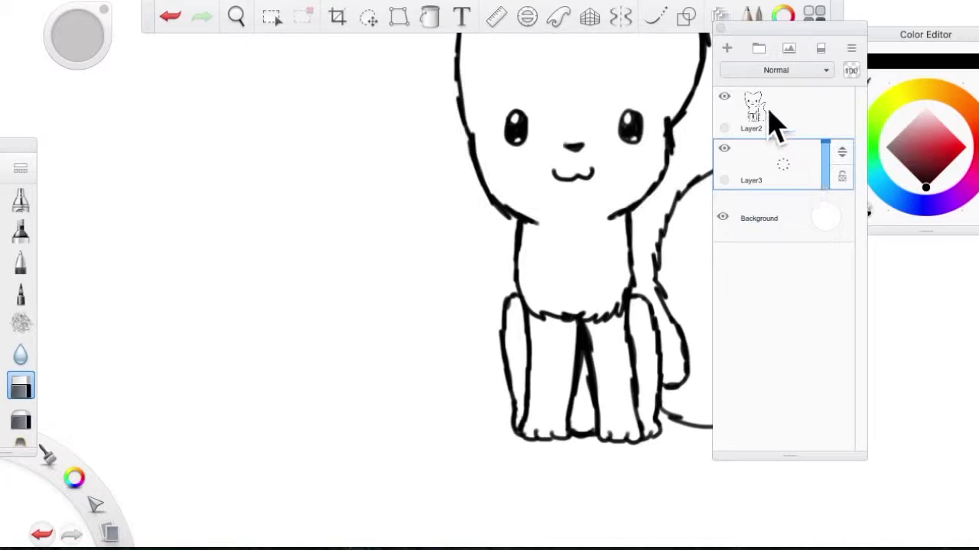